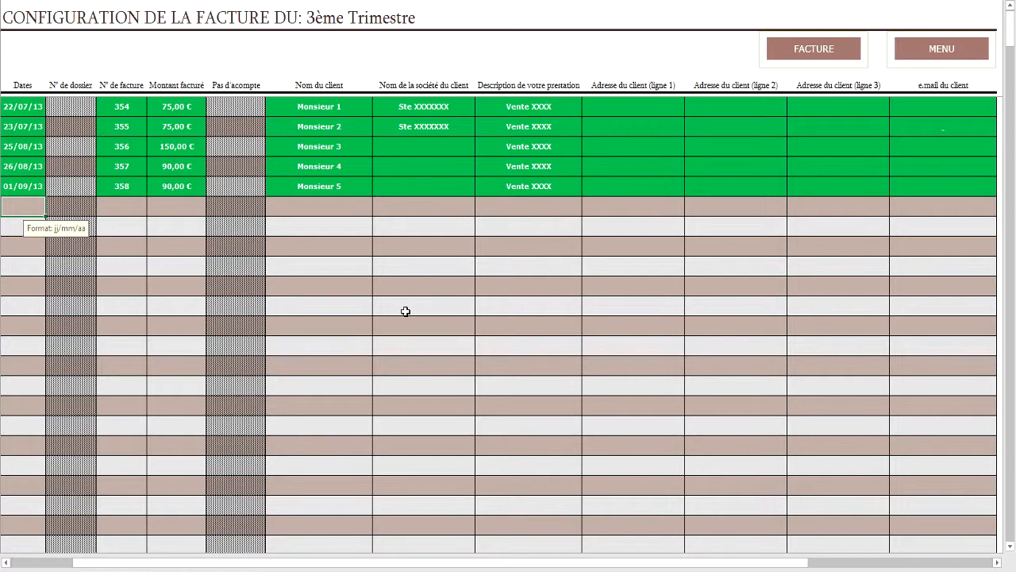
Start a new invoice row with date 02/09/13, invoice number 359 and a billed amount of 75 €
{"action": "type", "text": "02/09/13"}
{"action": "key", "text": "Tab"}
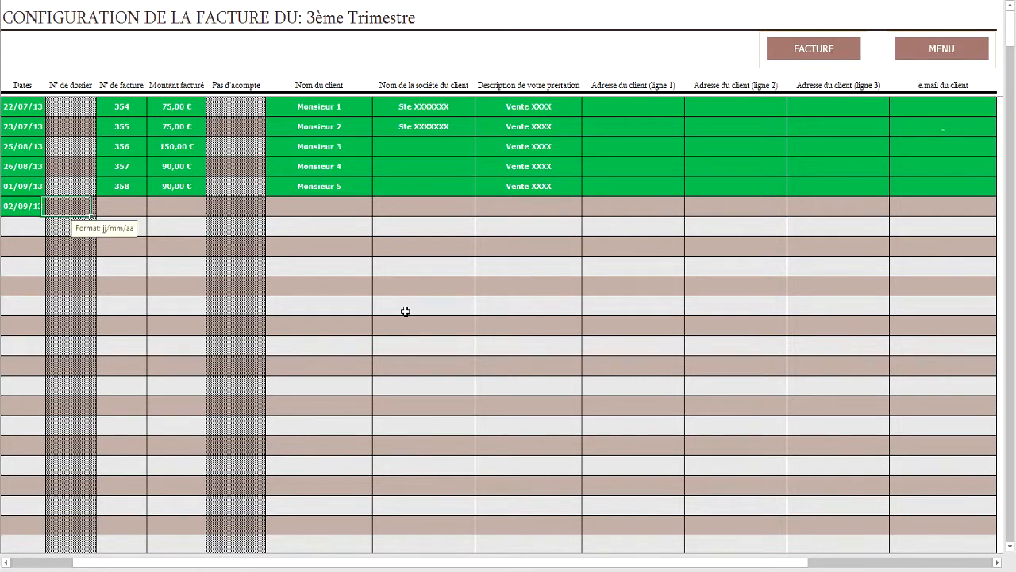
{"action": "key", "text": "Tab"}
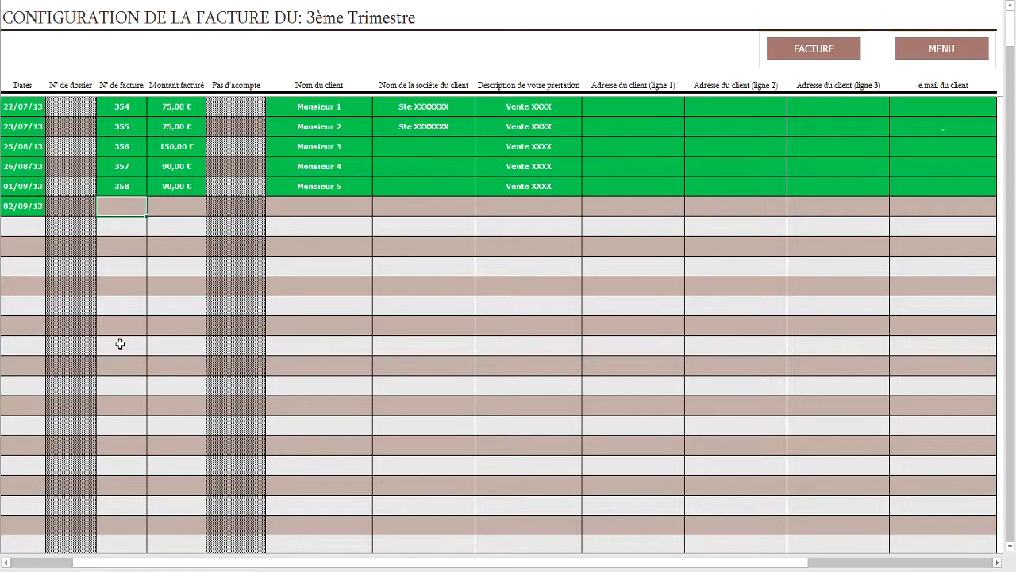
{"action": "type", "text": "359"}
{"action": "key", "text": "Tab"}
{"action": "type", "text": "75"}
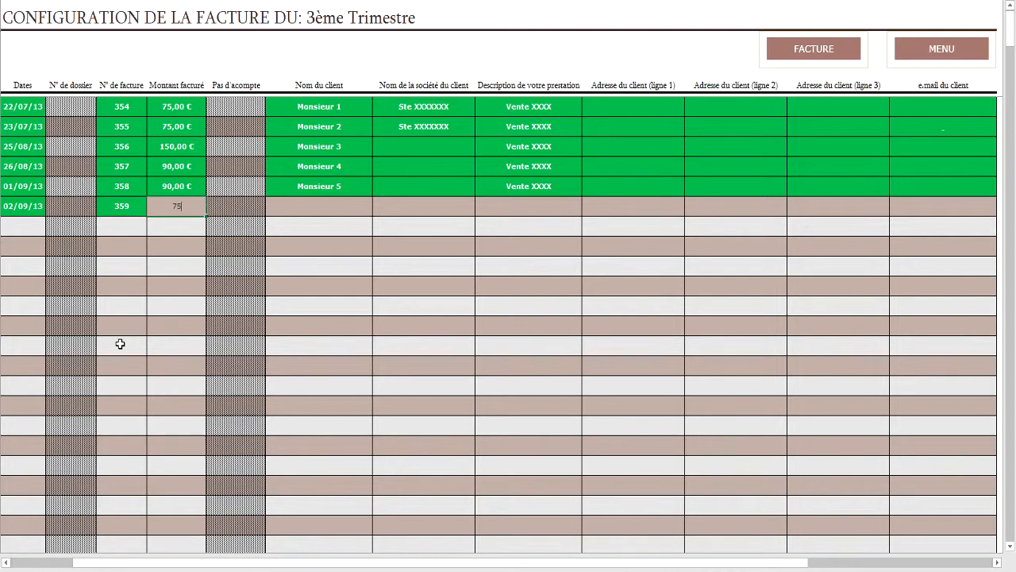
{"action": "key", "text": "Tab"}
{"action": "key", "text": "Tab"}
{"action": "key", "text": "shift+Tab"}
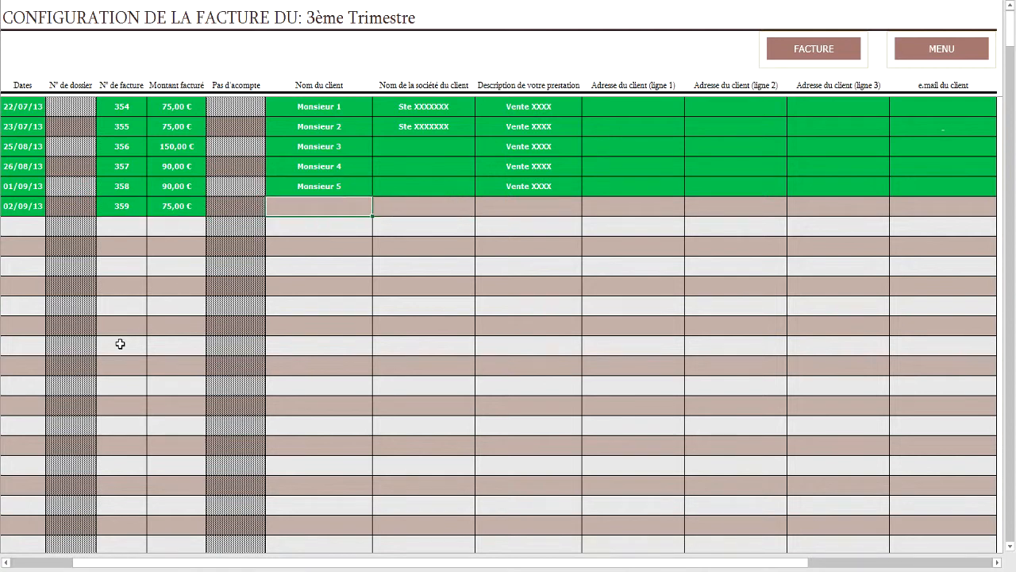
Complete row 359 with client name "Monsieur 6", description "Vente XXXX" and blank entries for company, address and e-mail
{"action": "type", "text": "Monsieu"}
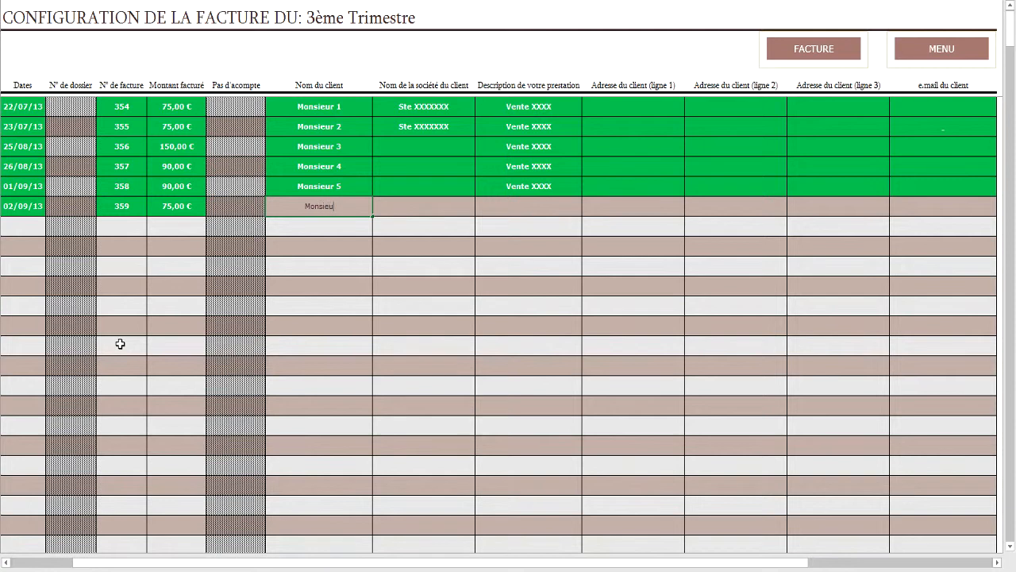
{"action": "type", "text": "r 6"}
{"action": "key", "text": "Tab"}
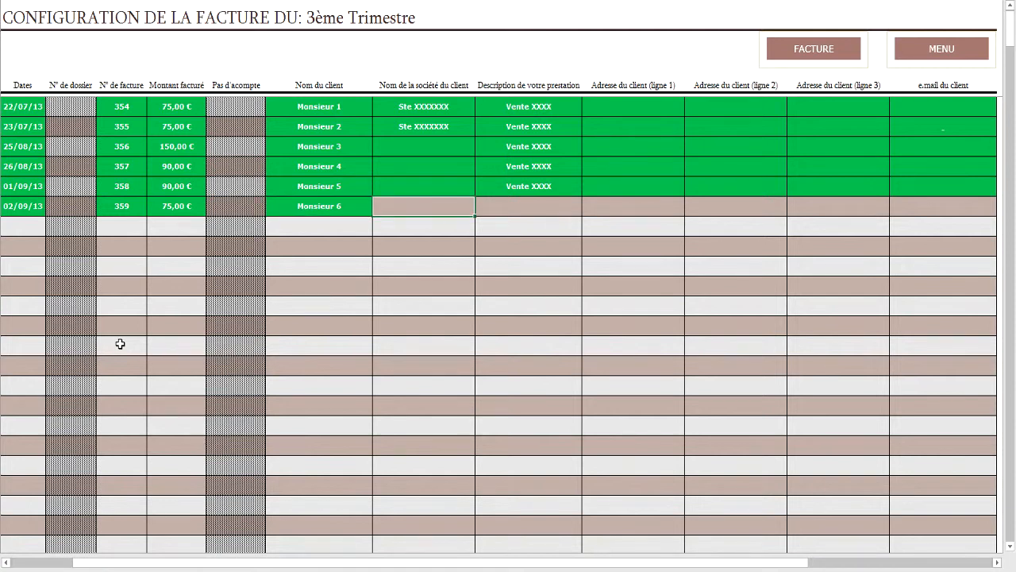
{"action": "key", "text": "Tab"}
{"action": "type", "text": "Vente XXXX"}
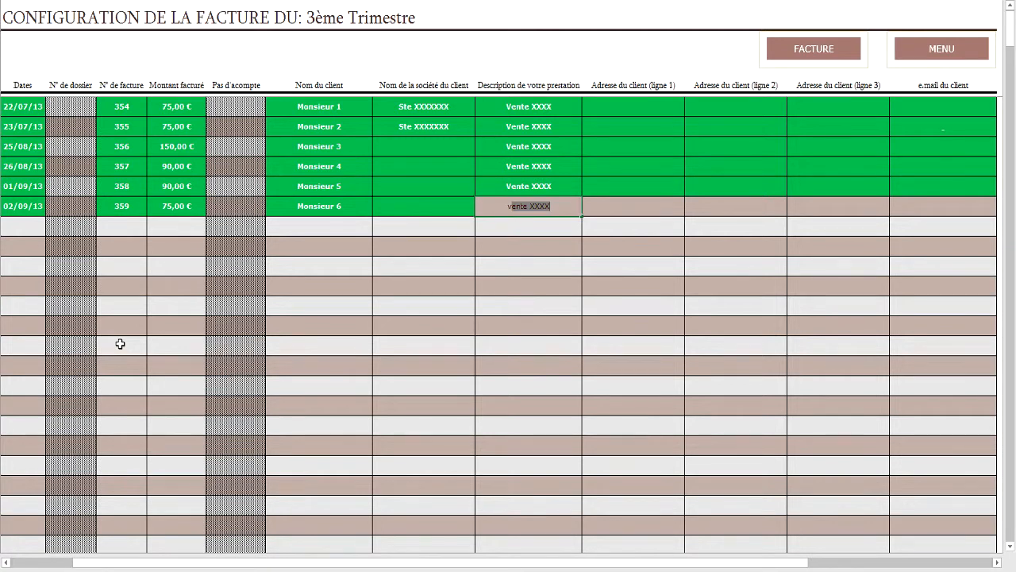
{"action": "key", "text": "Tab"}
{"action": "key", "text": "Tab"}
{"action": "key", "text": "Tab"}
{"action": "key", "text": "Tab"}
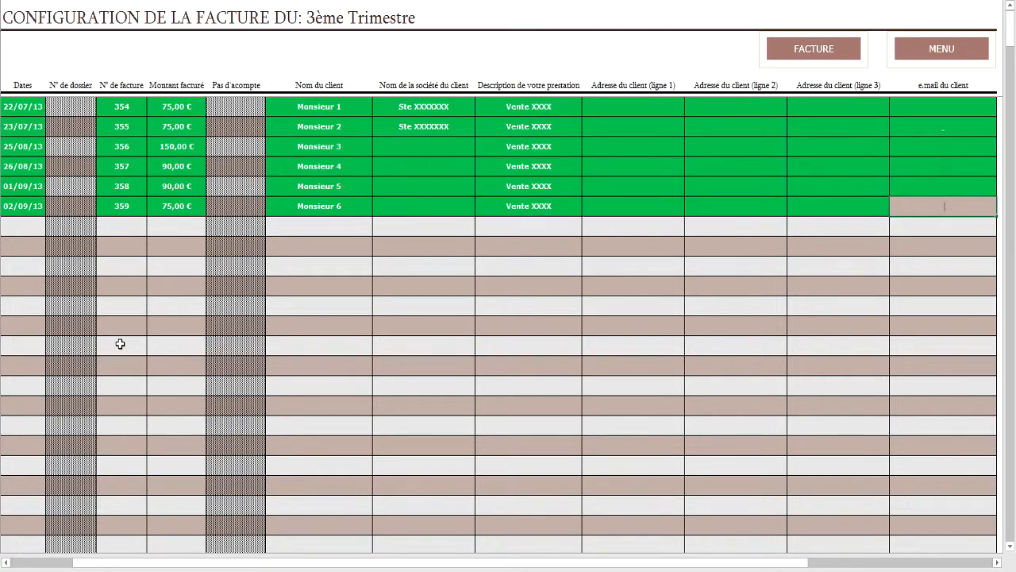
{"action": "key", "text": "Return"}
{"action": "key", "text": "Up"}
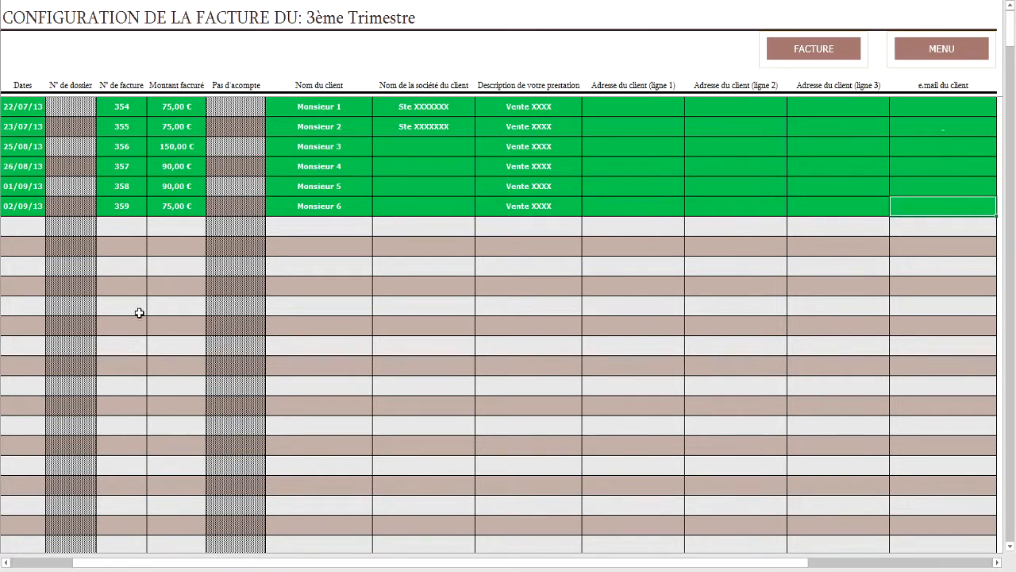
Open the invoice sheet for invoice 359 and pick "Création / Refonte d'un logo" as the first service
{"action": "left_click", "coordinate": [818, 60]}
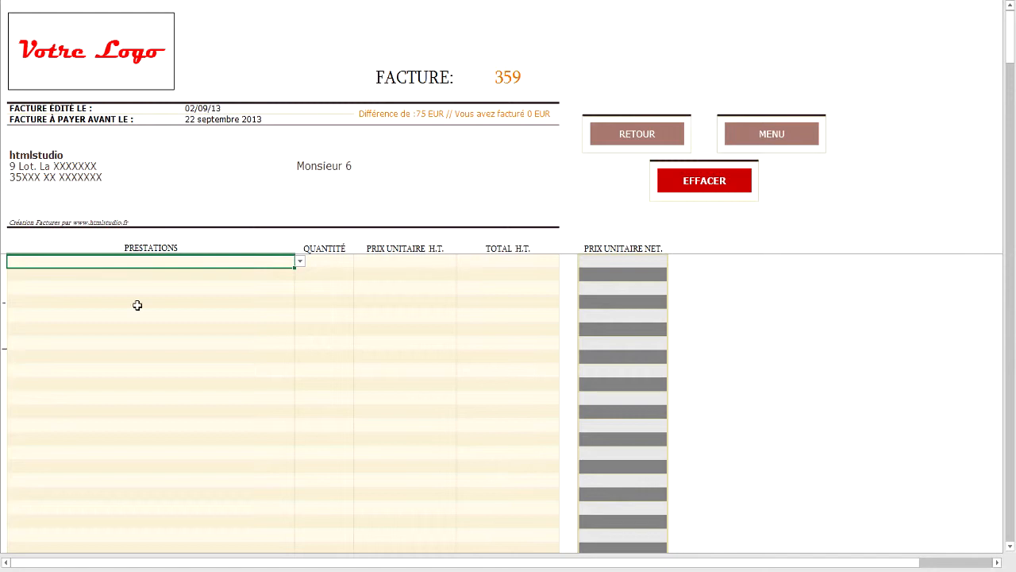
{"action": "left_click", "coordinate": [301, 262]}
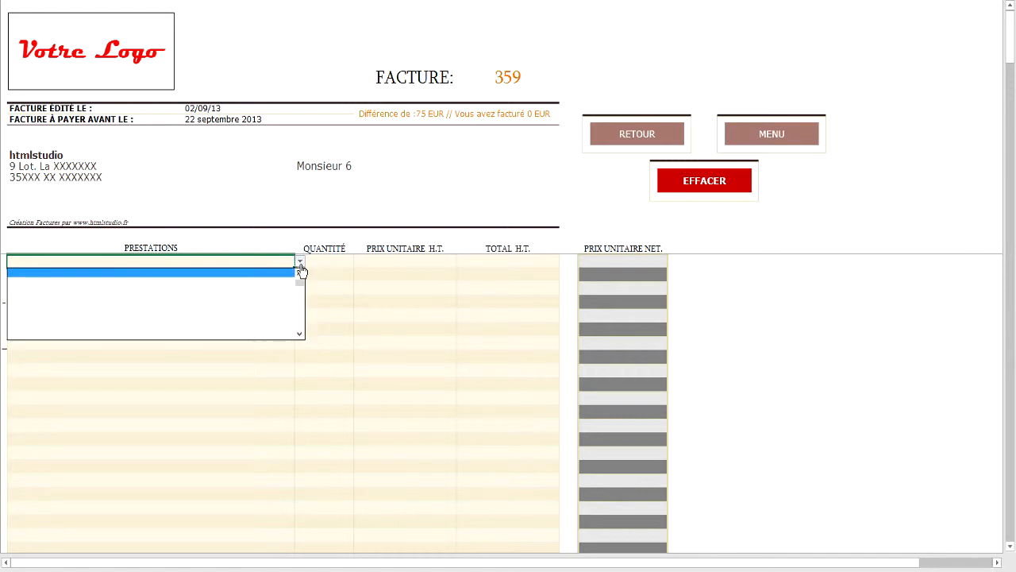
{"action": "left_click_drag", "start_coordinate": [302, 286], "coordinate": [304, 281]}
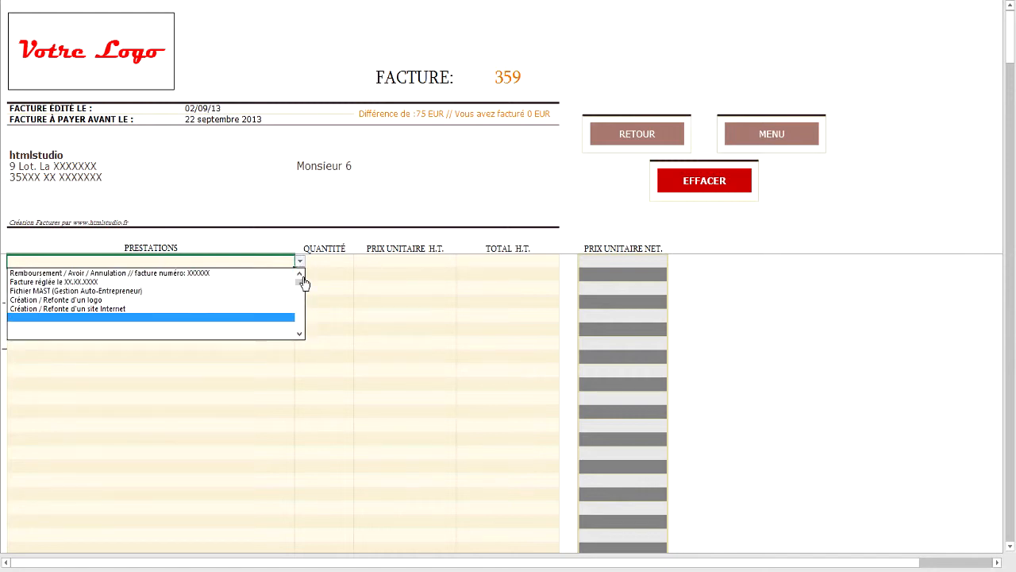
{"action": "left_click", "coordinate": [142, 307]}
{"action": "left_click", "coordinate": [57, 264]}
{"action": "left_click", "coordinate": [58, 265]}
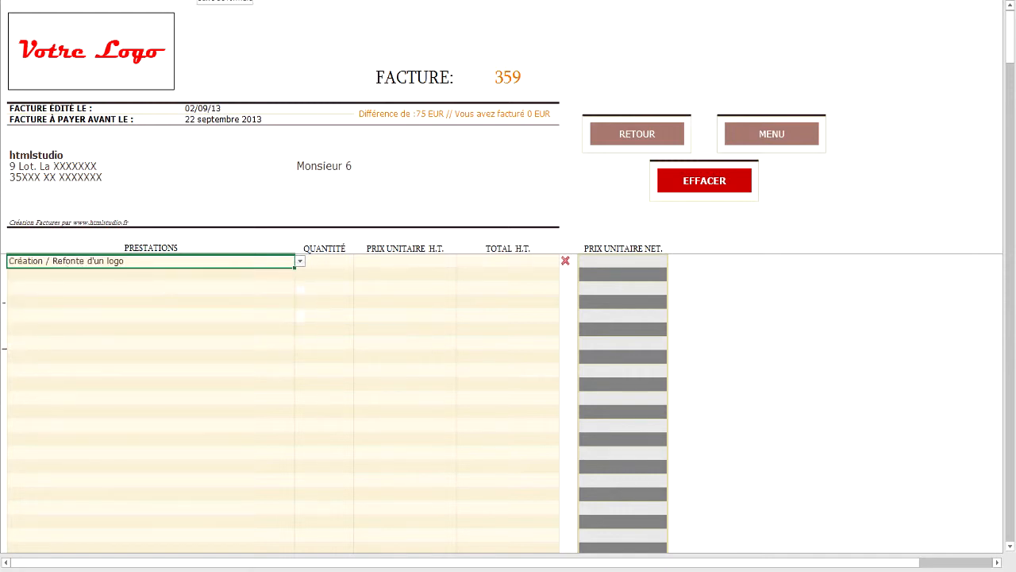
Shorten the first service description to "Création d'un logo"
{"action": "left_click", "coordinate": [198, 0]}
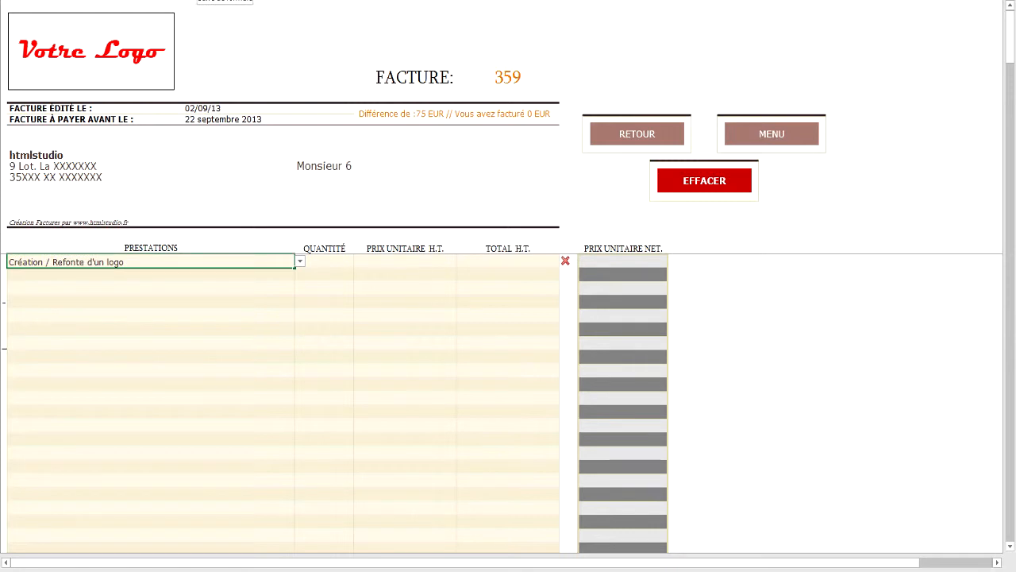
{"action": "key", "text": "BackSpace"}
{"action": "key", "text": "BackSpace"}
{"action": "key", "text": "BackSpace"}
{"action": "key", "text": "BackSpace"}
{"action": "key", "text": "BackSpace"}
{"action": "key", "text": "BackSpace"}
{"action": "key", "text": "BackSpace"}
{"action": "key", "text": "BackSpace"}
{"action": "key", "text": "BackSpace"}
{"action": "key", "text": "BackSpace"}
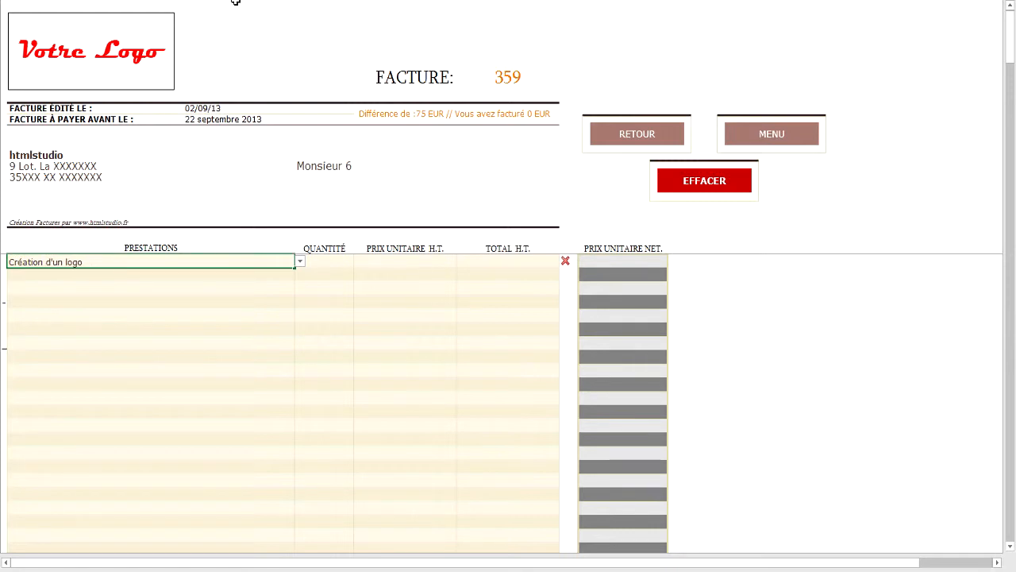
{"action": "key", "text": "Return"}
Set the logo service's quantity to 1 and its unit price excluding tax to 75 €
{"action": "left_click", "coordinate": [349, 262]}
{"action": "type", "text": "1"}
{"action": "key", "text": "Tab"}
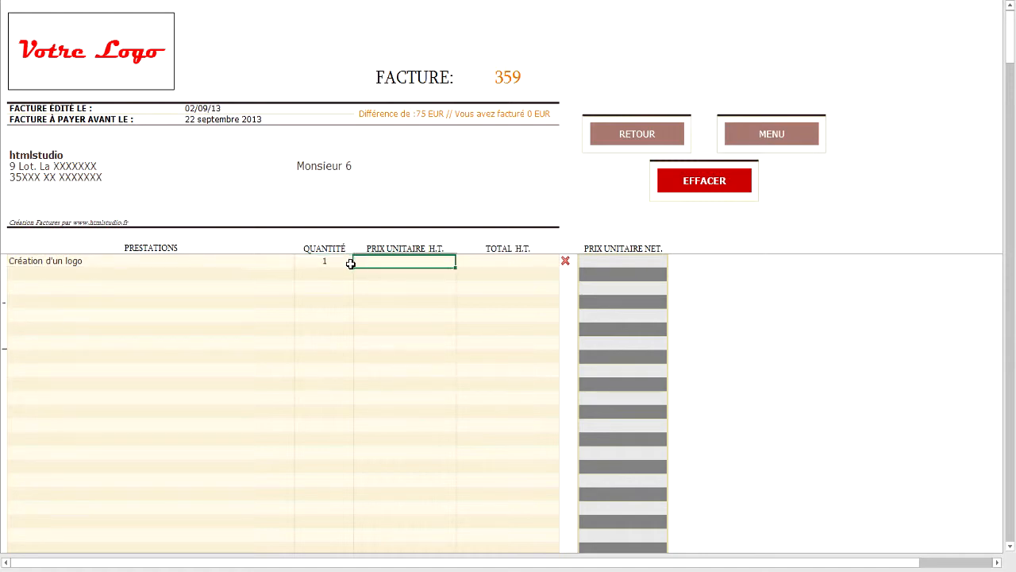
{"action": "type", "text": "75"}
{"action": "key", "text": "Return"}
Set the invoice's delivery date to 23/09/2013 and fill in the shipping cost (Frais de port)
{"action": "left_click_drag", "start_coordinate": [1010, 39], "coordinate": [1014, 129]}
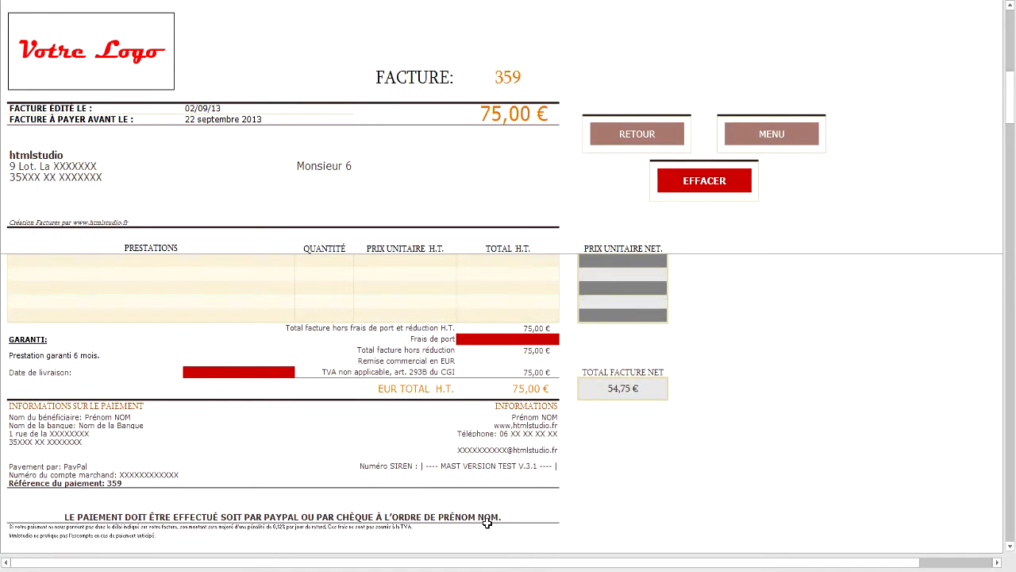
{"action": "left_click", "coordinate": [483, 340]}
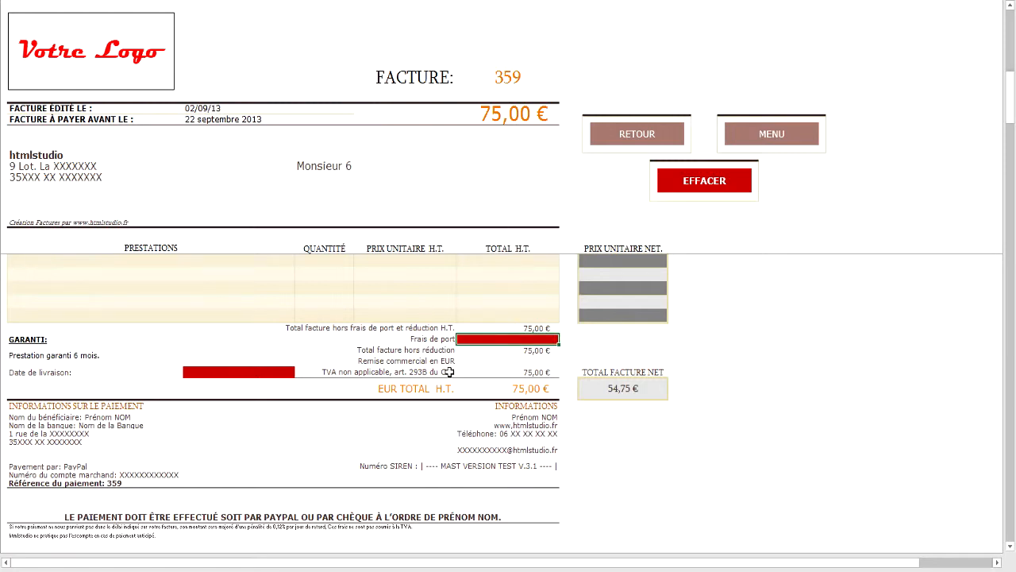
{"action": "left_click", "coordinate": [271, 371]}
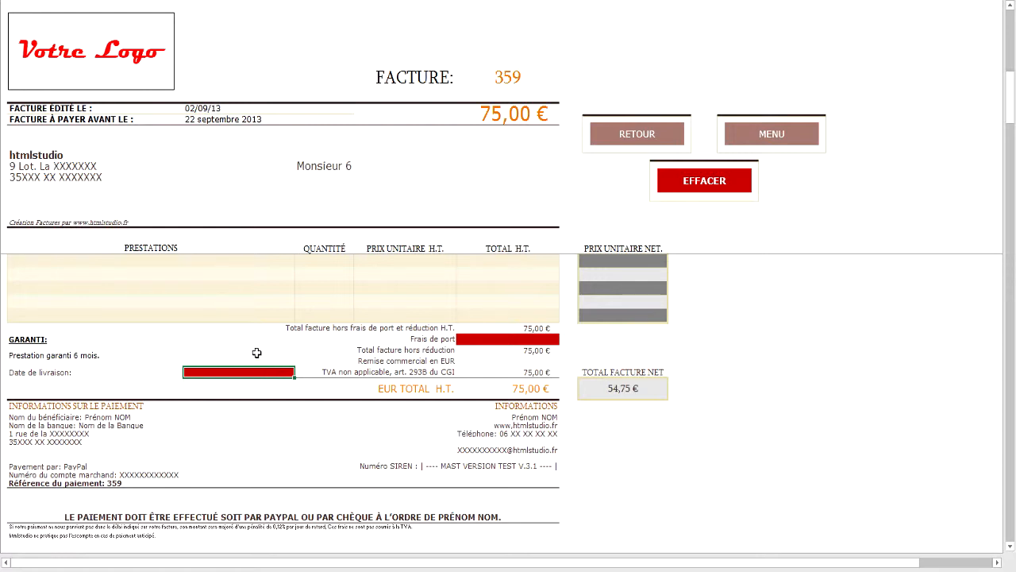
{"action": "type", "text": "23/09"}
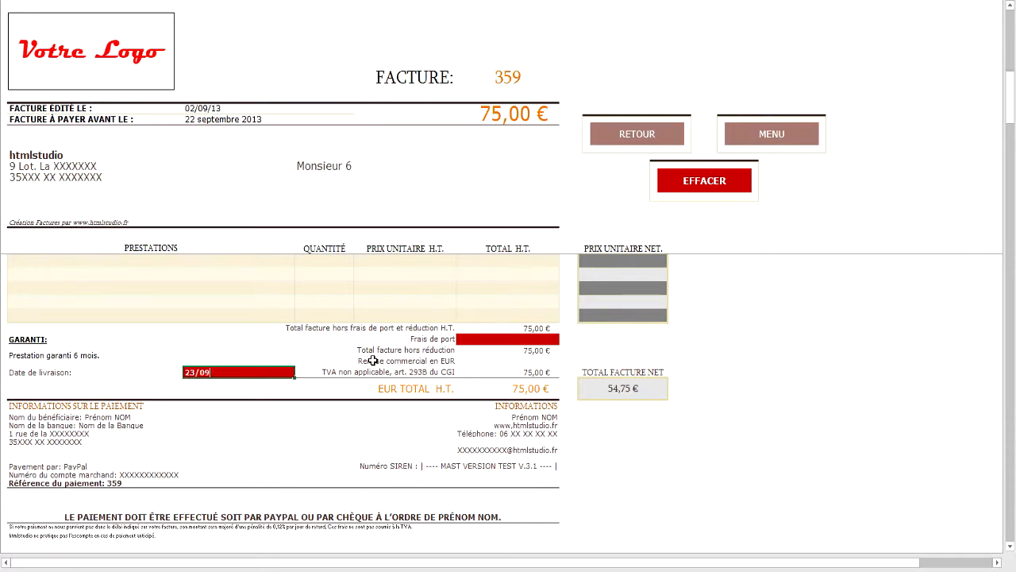
{"action": "left_click", "coordinate": [467, 341]}
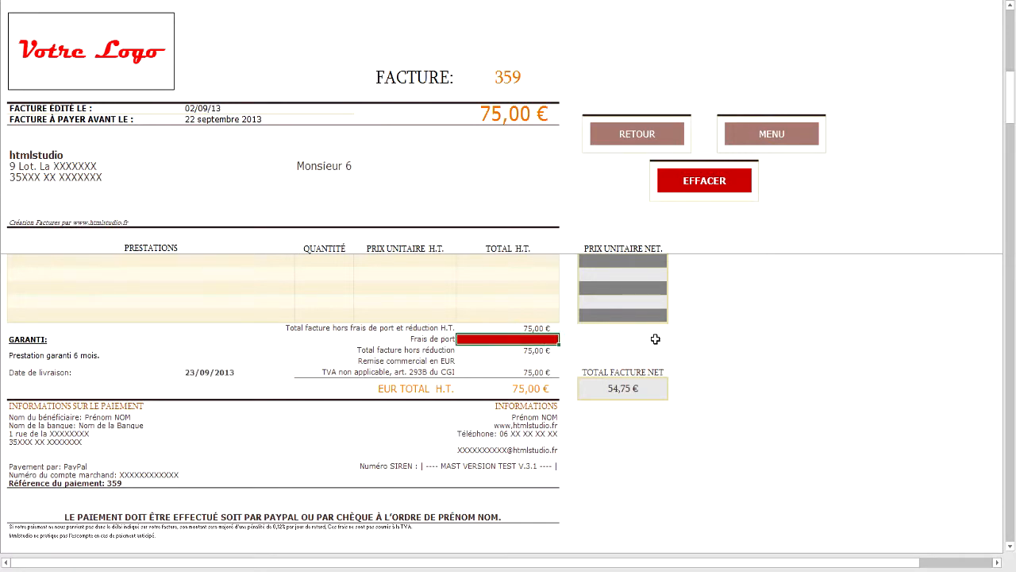
{"action": "type", "text": "5"}
{"action": "key", "text": "Return"}
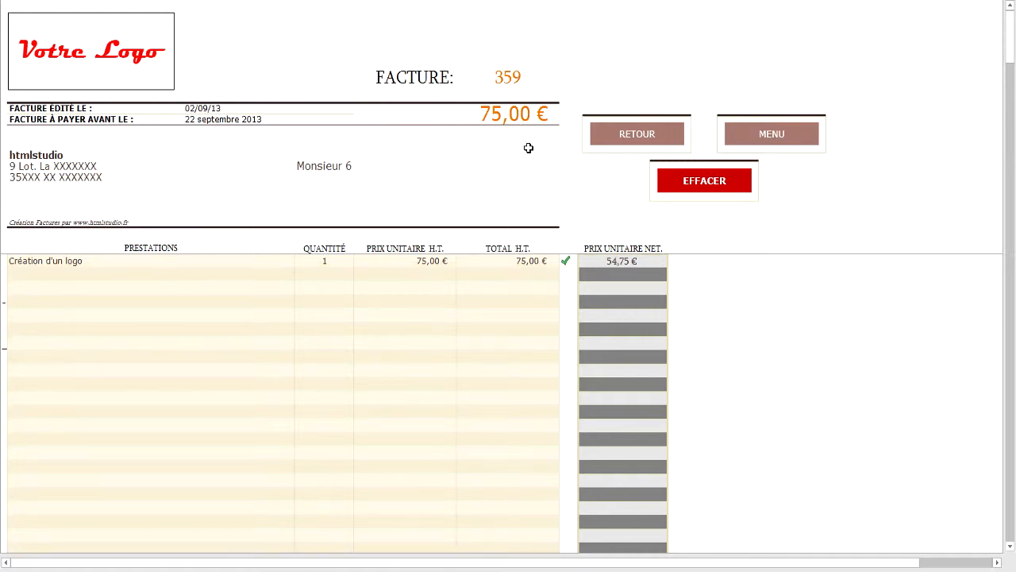
Set the logo service's unit price to 74 €
{"action": "double_click", "coordinate": [403, 262]}
{"action": "key", "text": "BackSpace"}
{"action": "type", "text": "4"}
{"action": "key", "text": "Return"}
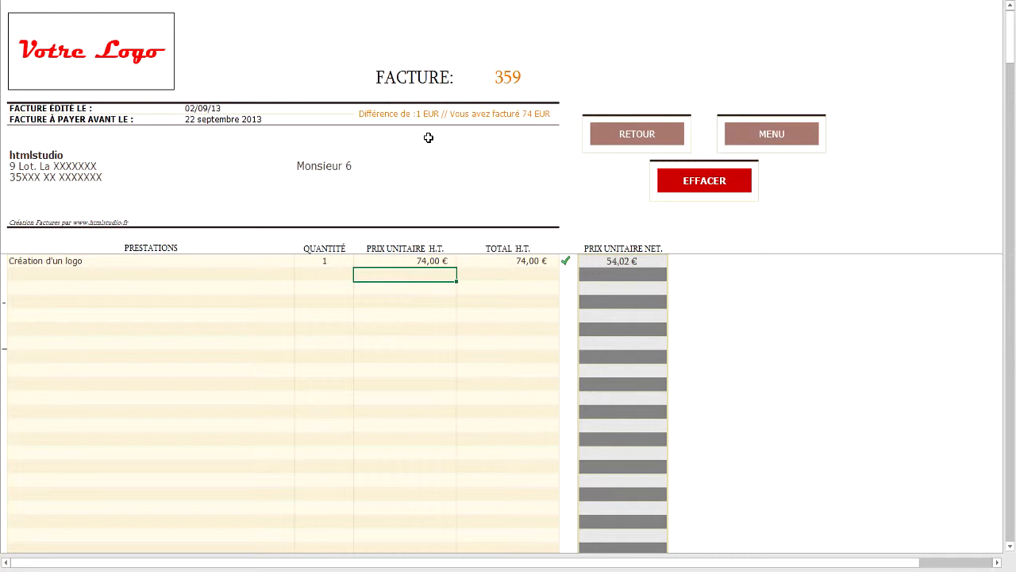
Set the logo service's unit price to 80 € and return to the quarter's invoice list without erasing the invoice
{"action": "left_click", "coordinate": [414, 261]}
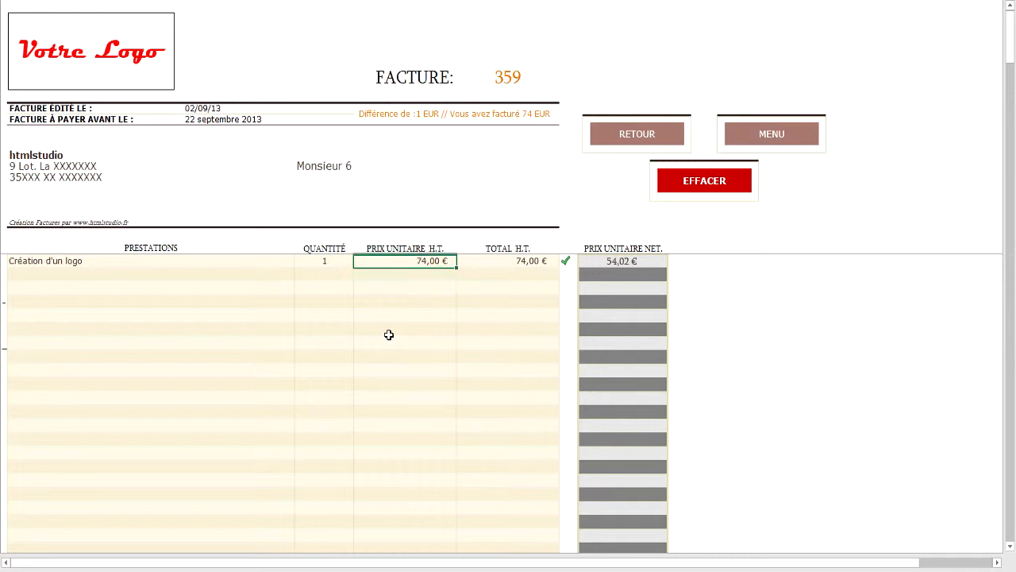
{"action": "type", "text": "80"}
{"action": "key", "text": "Return"}
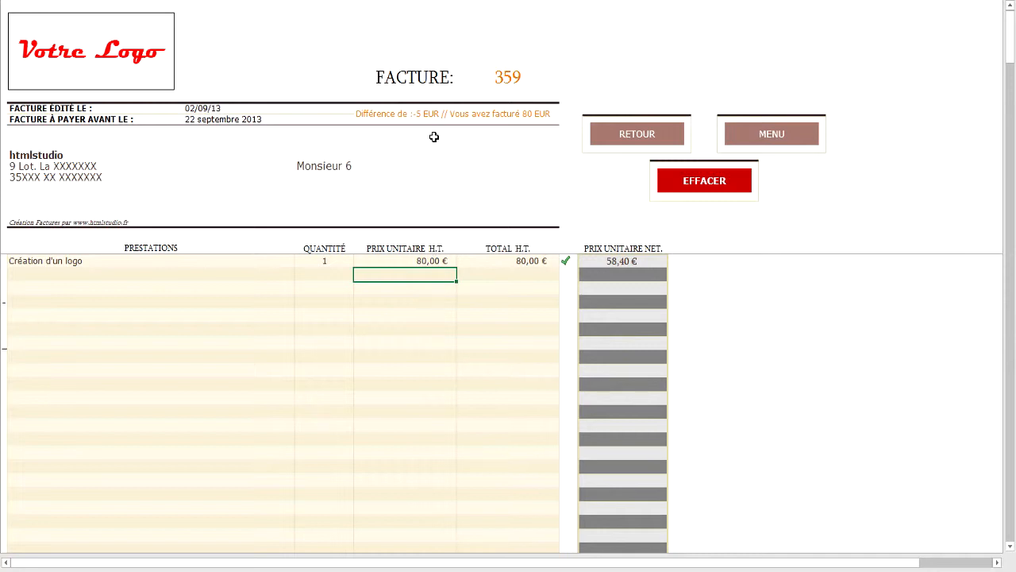
{"action": "left_click", "coordinate": [673, 139]}
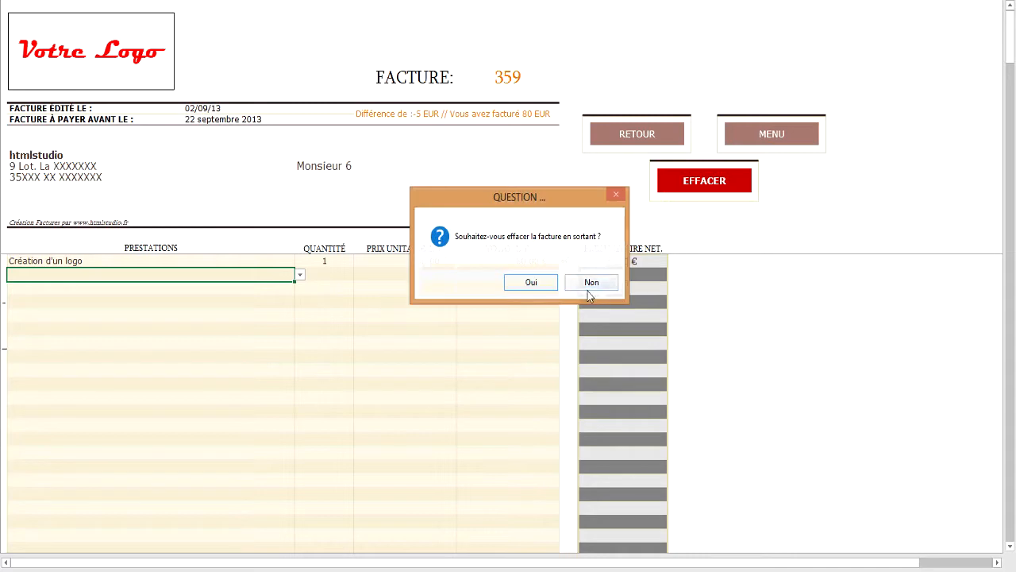
{"action": "left_click", "coordinate": [587, 288]}
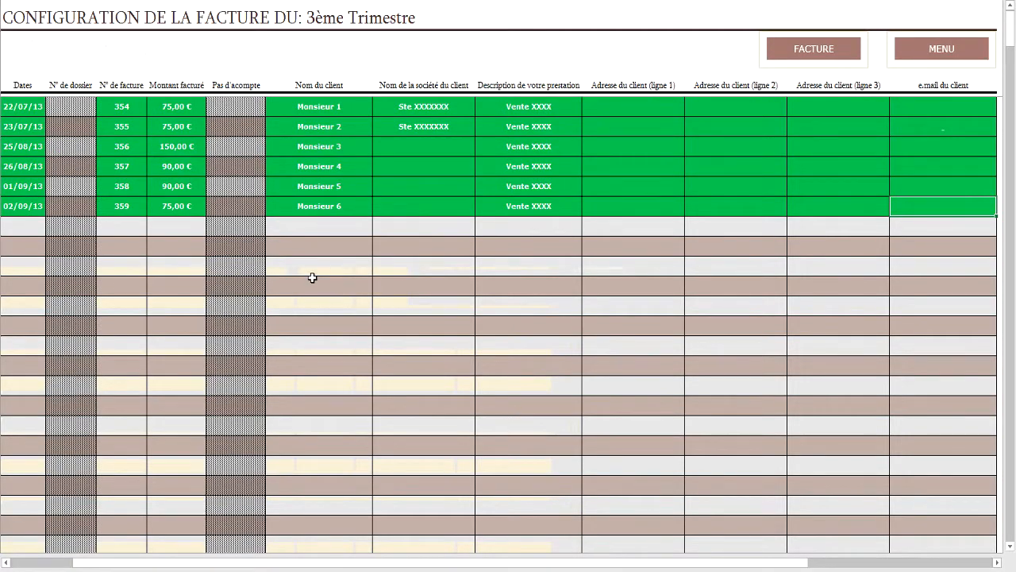
Reopen invoice 359 to check the billed difference against its unit price, and return to the list without erasing it
{"action": "left_click", "coordinate": [831, 47]}
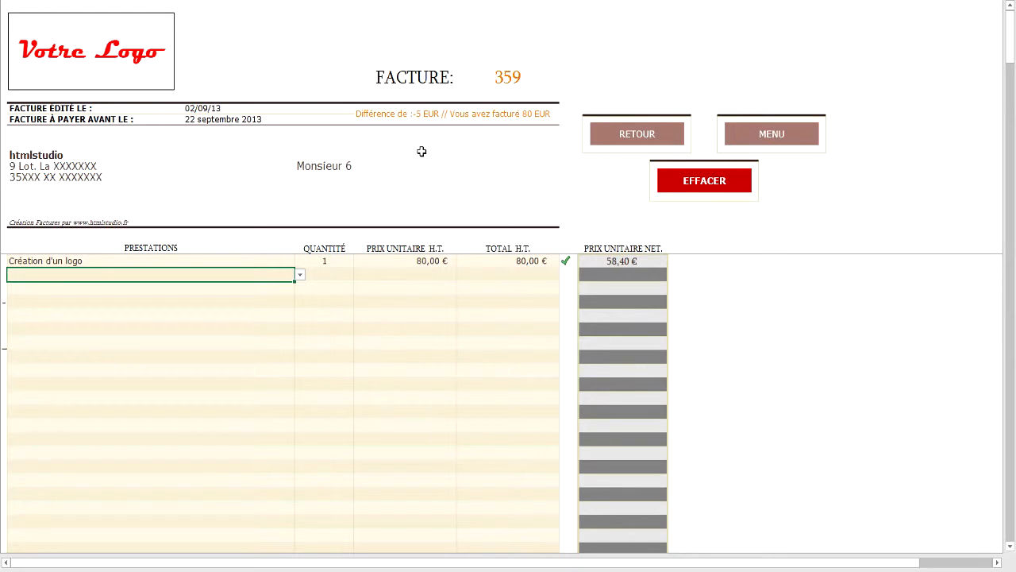
{"action": "left_click", "coordinate": [403, 261]}
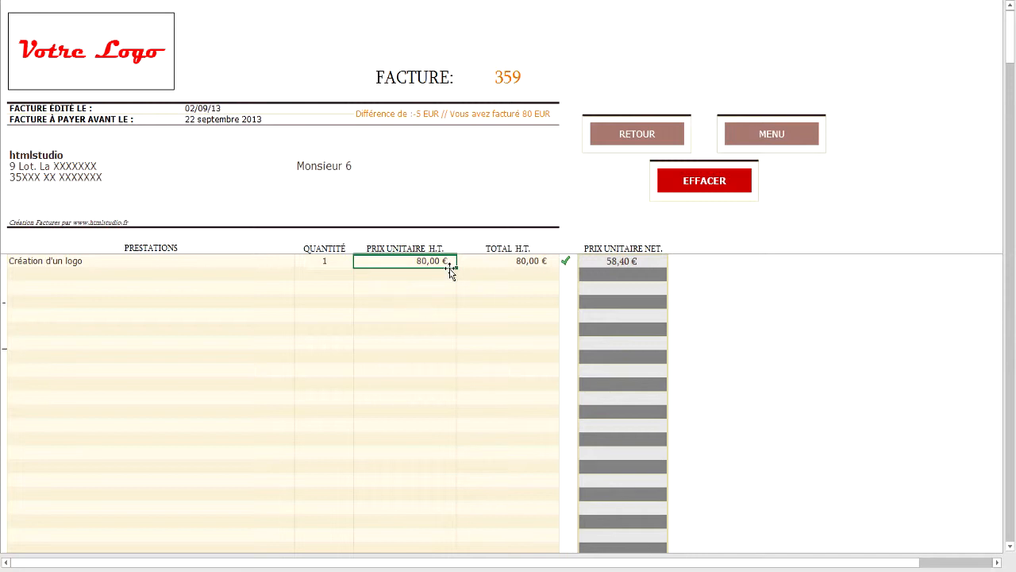
{"action": "left_click", "coordinate": [608, 142]}
{"action": "left_click", "coordinate": [593, 281]}
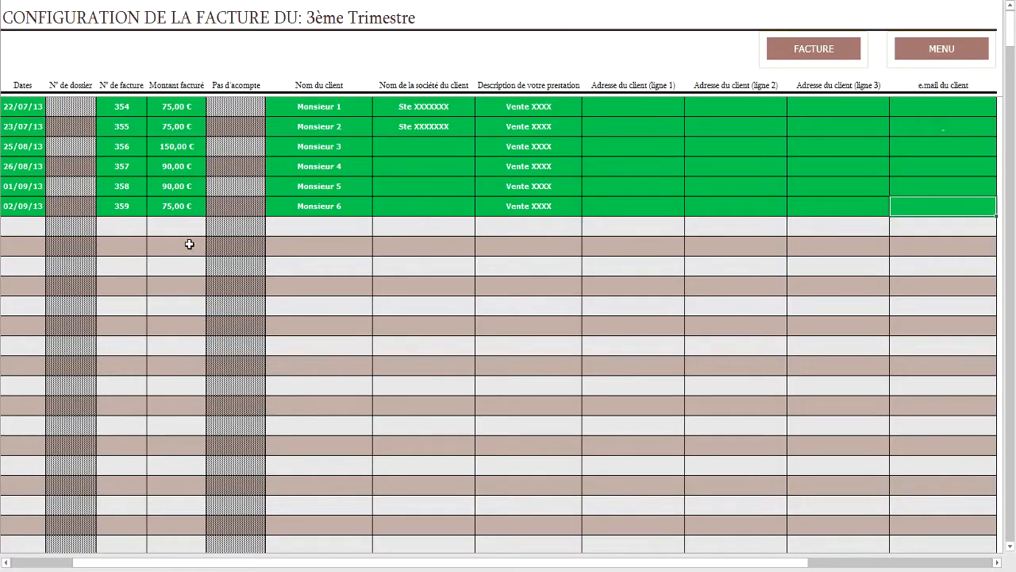
Set the billed amount of invoice 359 to 80 € in the invoice list
{"action": "left_click", "coordinate": [179, 206]}
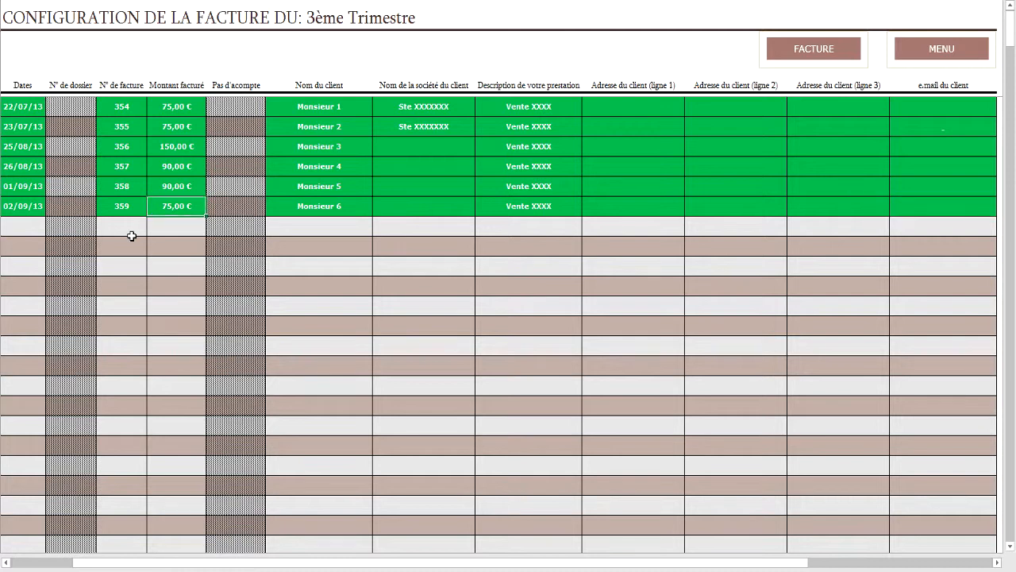
{"action": "type", "text": "80"}
{"action": "key", "text": "Return"}
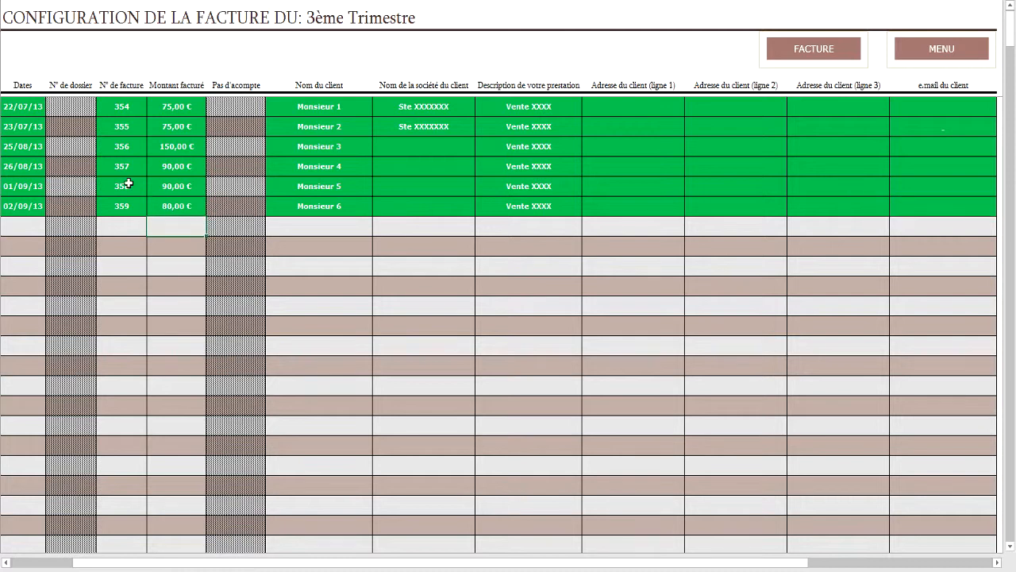
Reopen invoice 359 to check its total, and exit to the main menu while erasing the invoice contents
{"action": "left_click", "coordinate": [798, 53]}
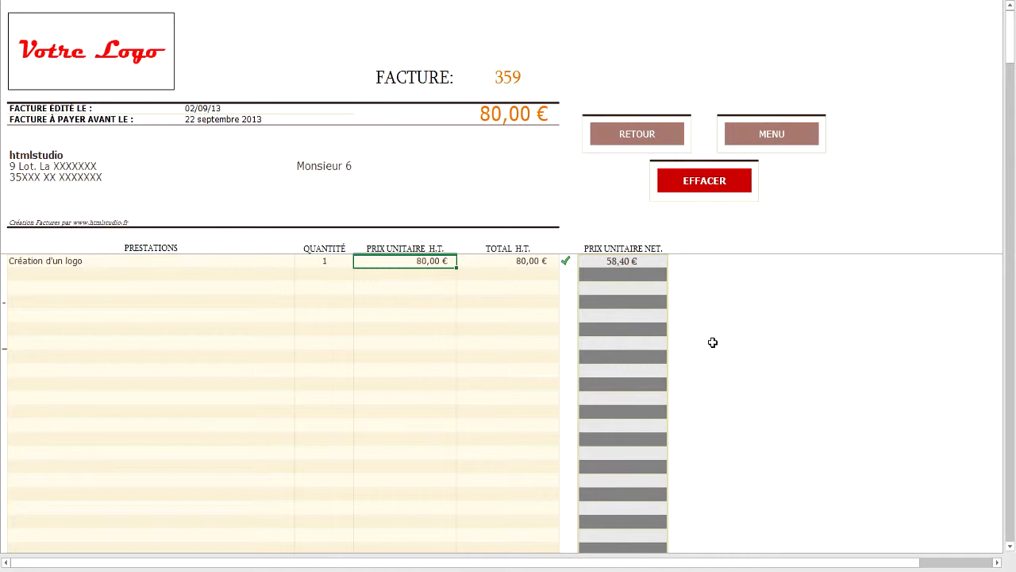
{"action": "left_click", "coordinate": [803, 145]}
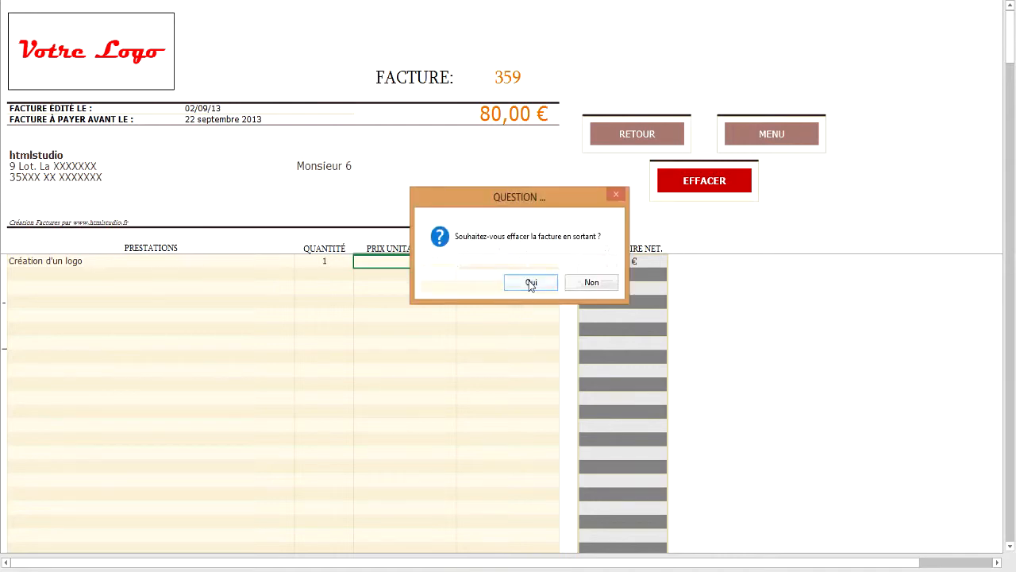
{"action": "left_click", "coordinate": [531, 283]}
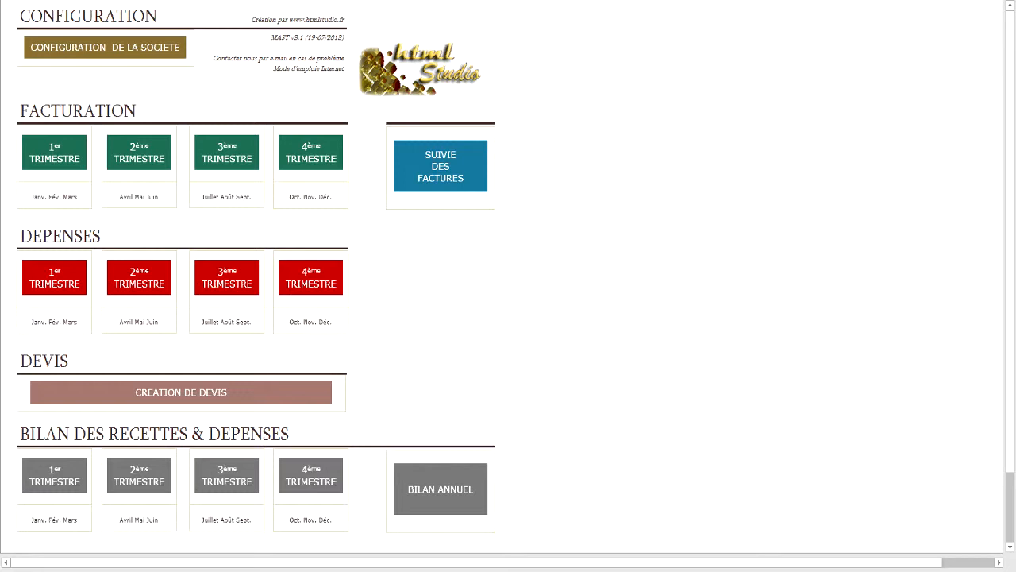
In the third-quarter expenses, record a purchase dated 22/07 for 50 € with payment mode Chèque
{"action": "left_click", "coordinate": [248, 275]}
{"action": "left_click", "coordinate": [41, 125]}
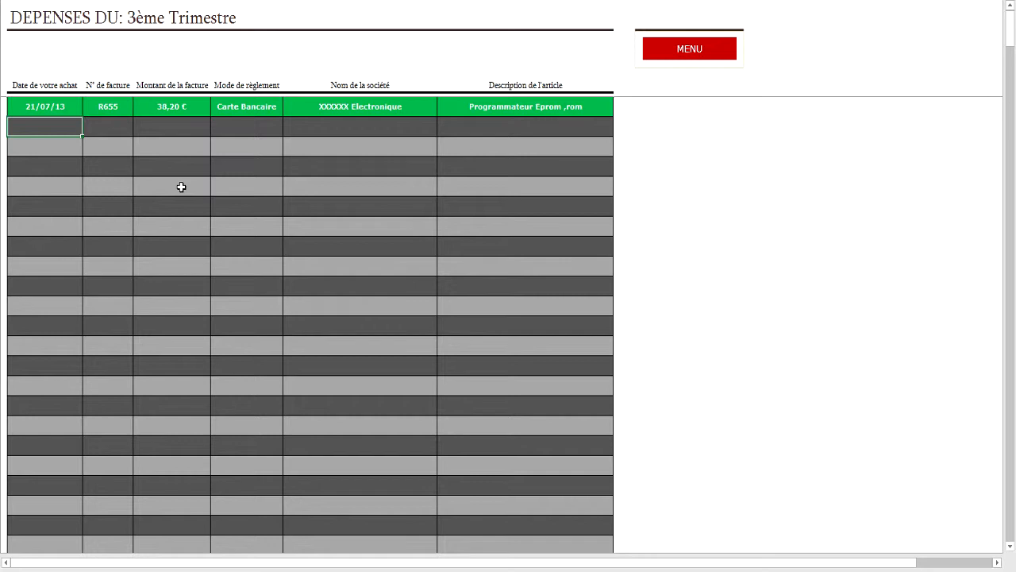
{"action": "type", "text": "22/07"}
{"action": "key", "text": "Tab"}
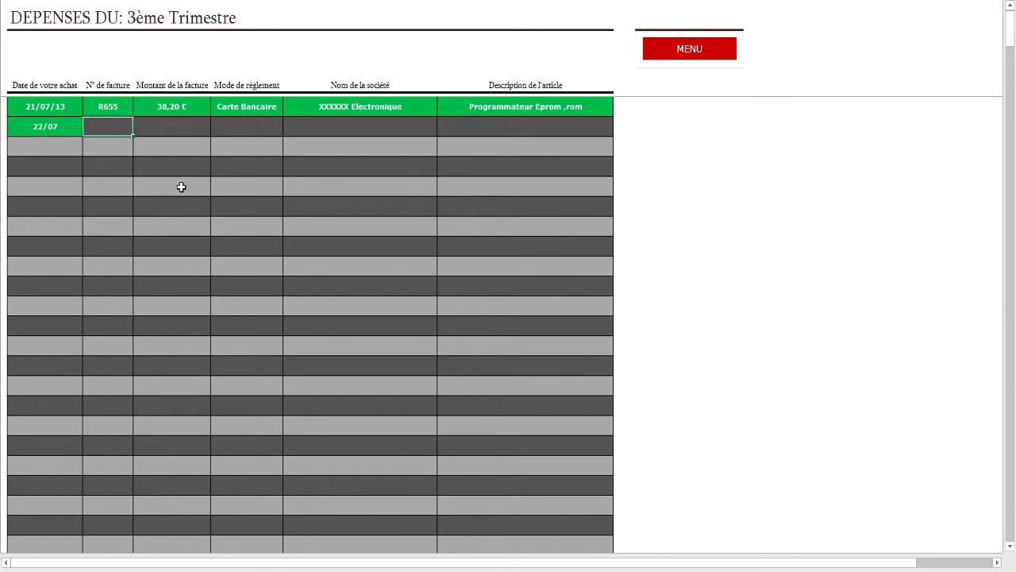
{"action": "left_click", "coordinate": [290, 131]}
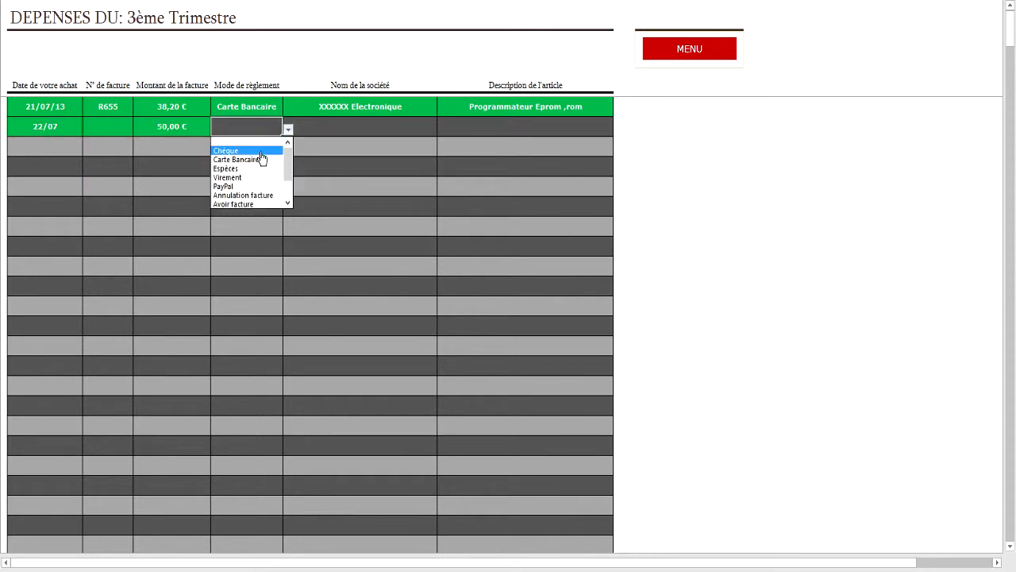
{"action": "left_click", "coordinate": [261, 150]}
{"action": "key", "text": "Tab"}
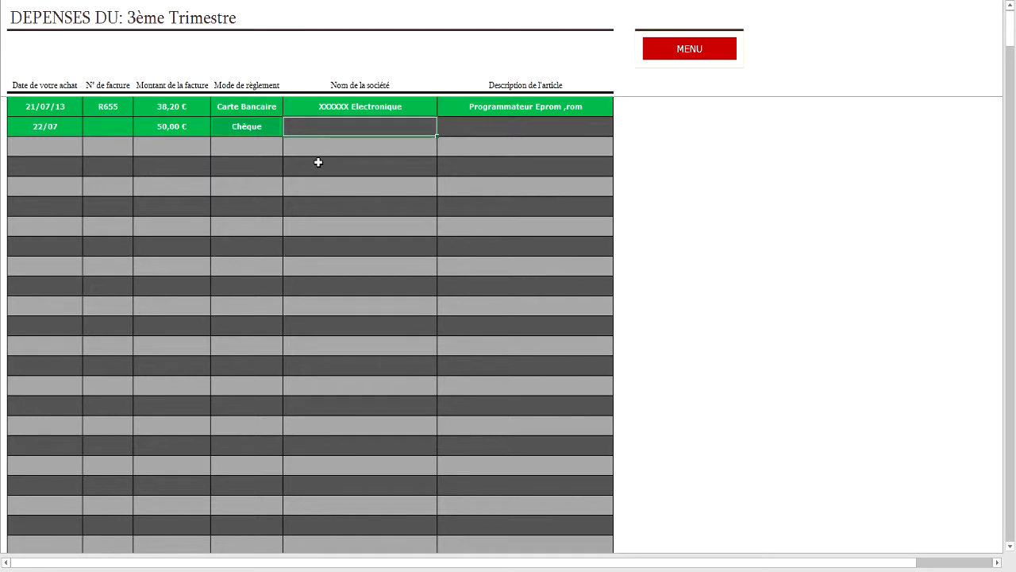
Describe the 22/07 purchase's article as "Eprom" and return to the main menu
{"action": "left_click", "coordinate": [488, 127]}
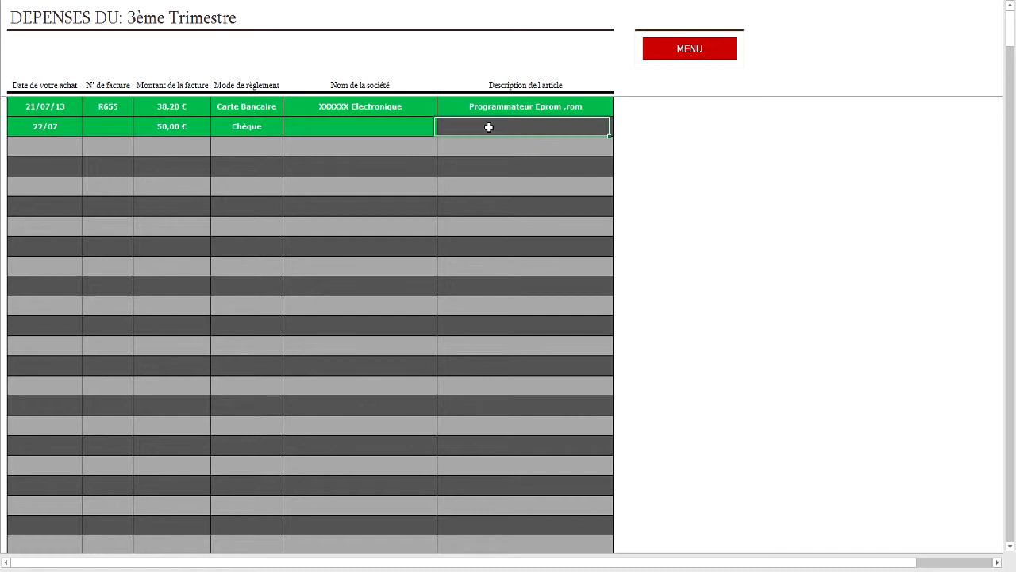
{"action": "type", "text": "Eprom"}
{"action": "key", "text": "Return"}
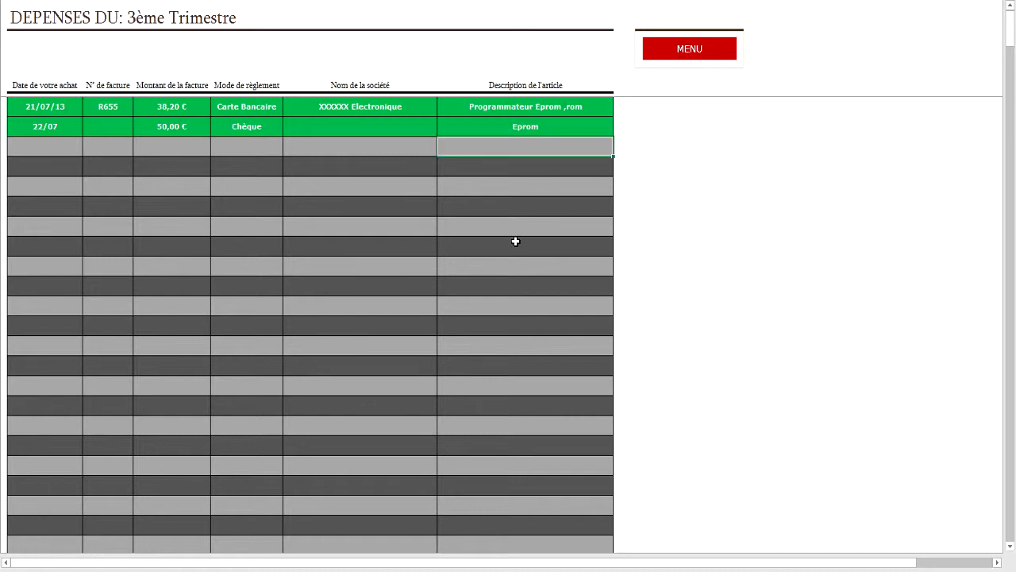
{"action": "left_click", "coordinate": [689, 49]}
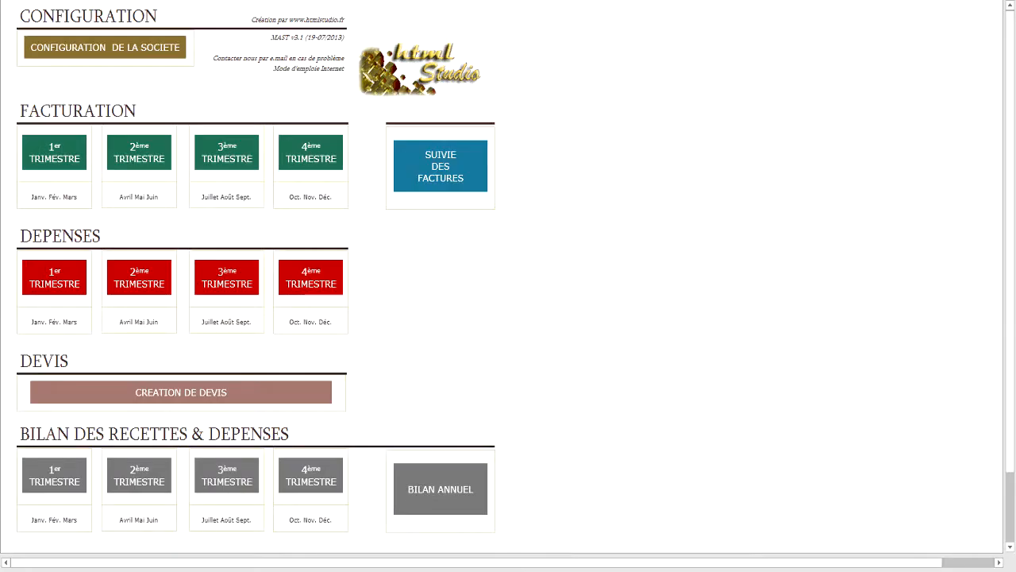
In the third-quarter invoice follow-up, enter invoice 359's payment date as 15-09 and its payment mode as Chèque
{"action": "left_click", "coordinate": [455, 174]}
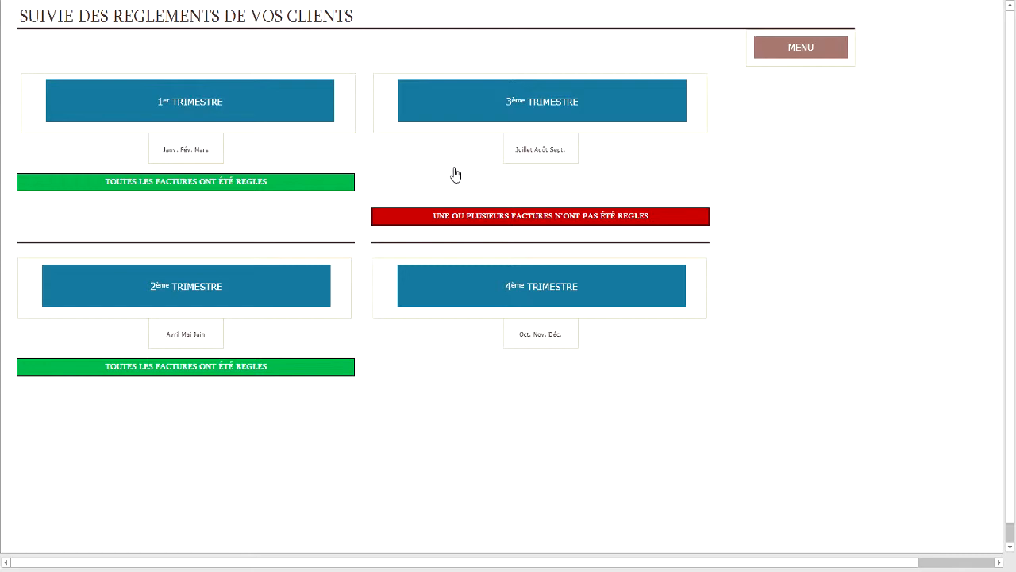
{"action": "left_click", "coordinate": [456, 104]}
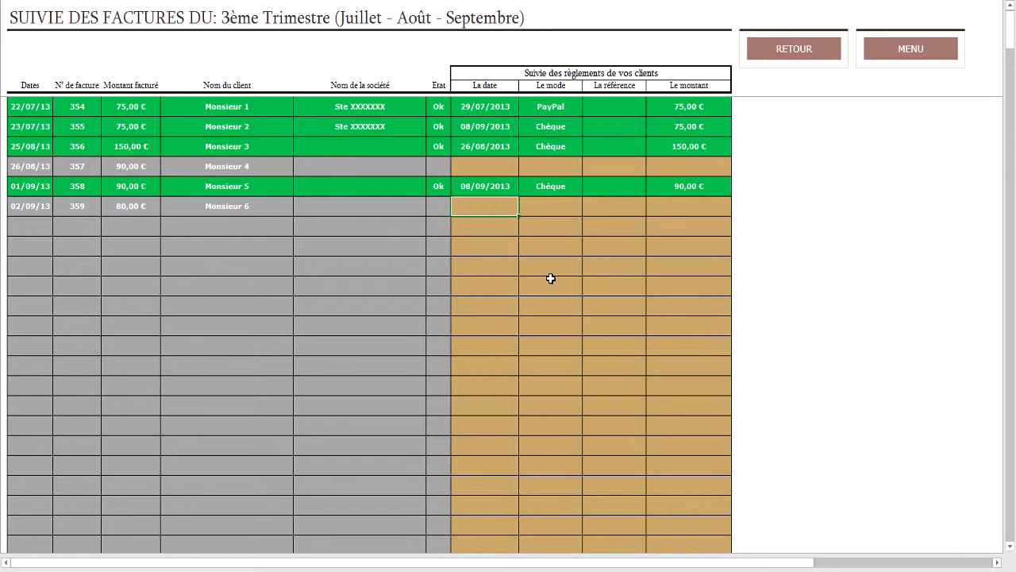
{"action": "type", "text": "15-09"}
{"action": "key", "text": "Tab"}
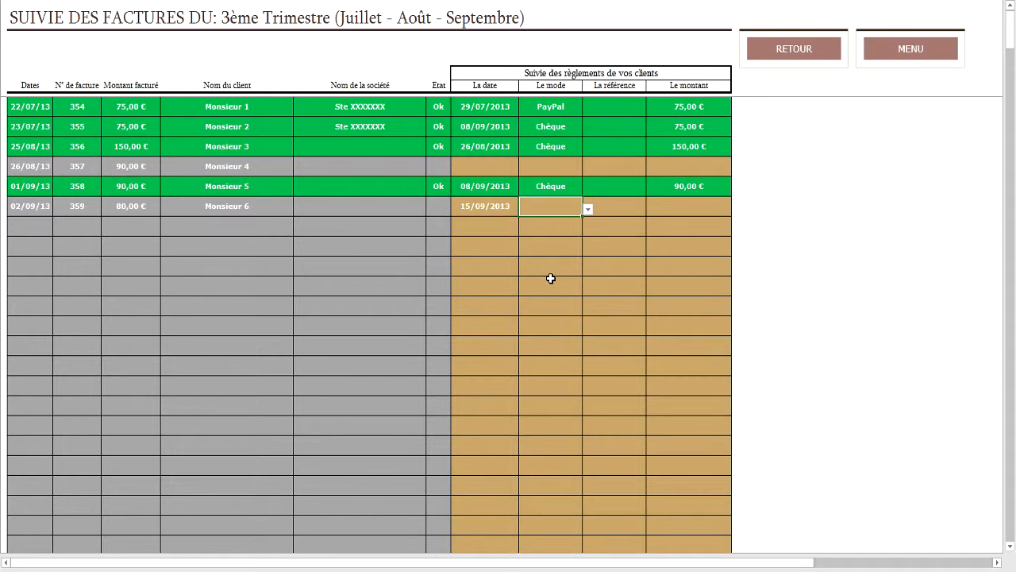
{"action": "left_click", "coordinate": [587, 209]}
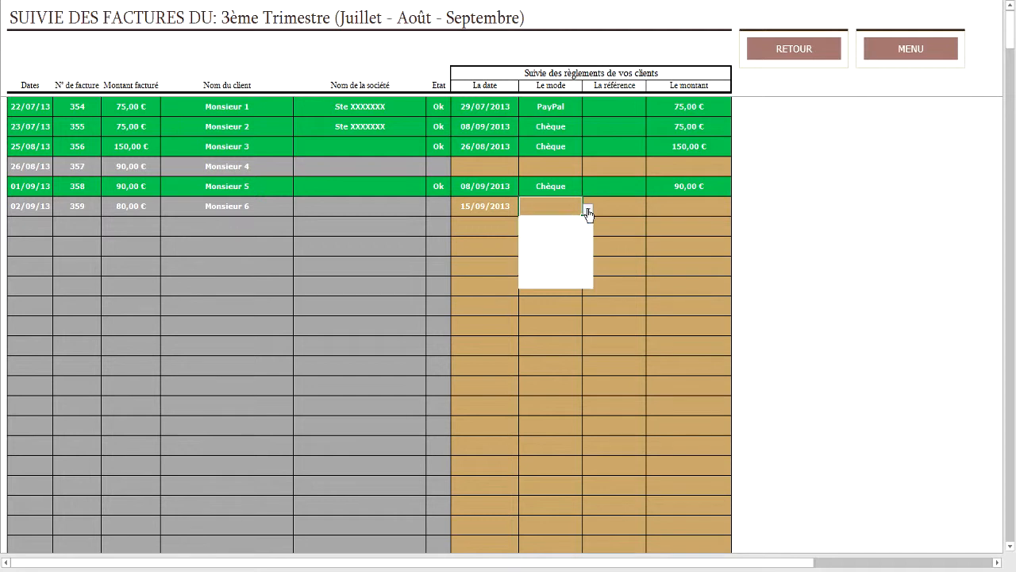
{"action": "left_click", "coordinate": [576, 230]}
Enter reference 0000565 and a paid amount of 80 € for invoice 359, and return to the main menu
{"action": "left_click", "coordinate": [633, 209]}
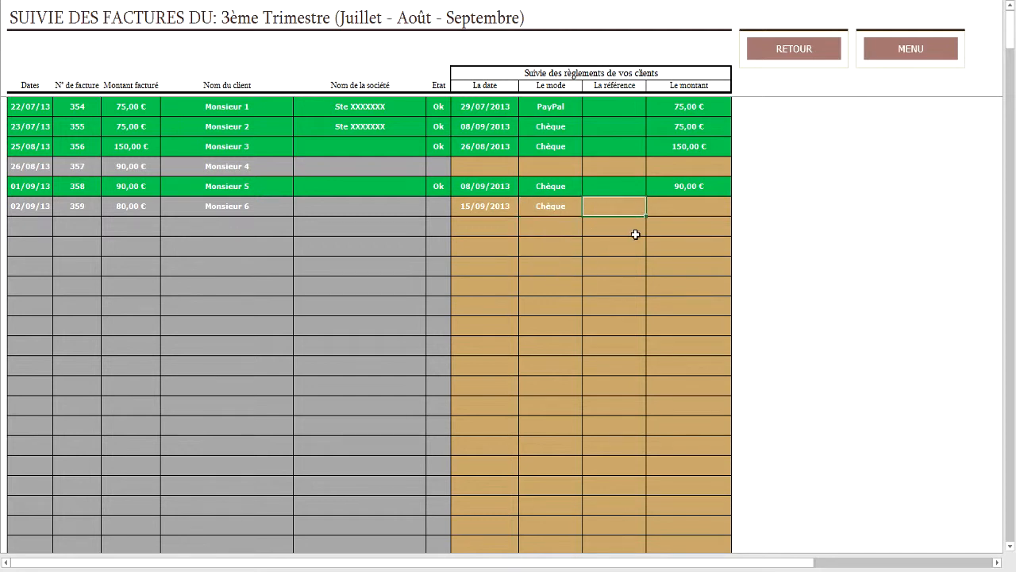
{"action": "type", "text": "0000565"}
{"action": "key", "text": "Return"}
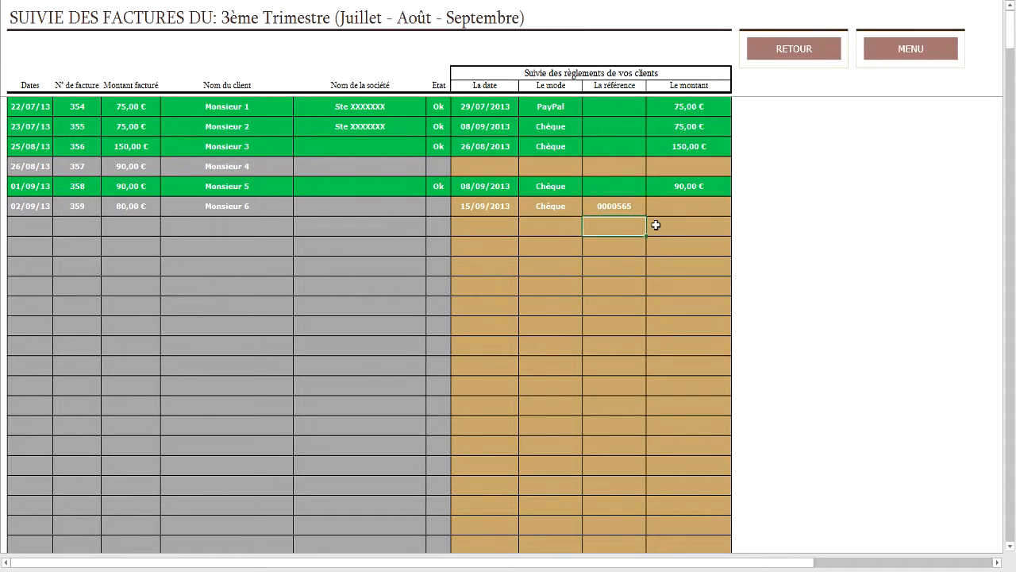
{"action": "left_click", "coordinate": [665, 209]}
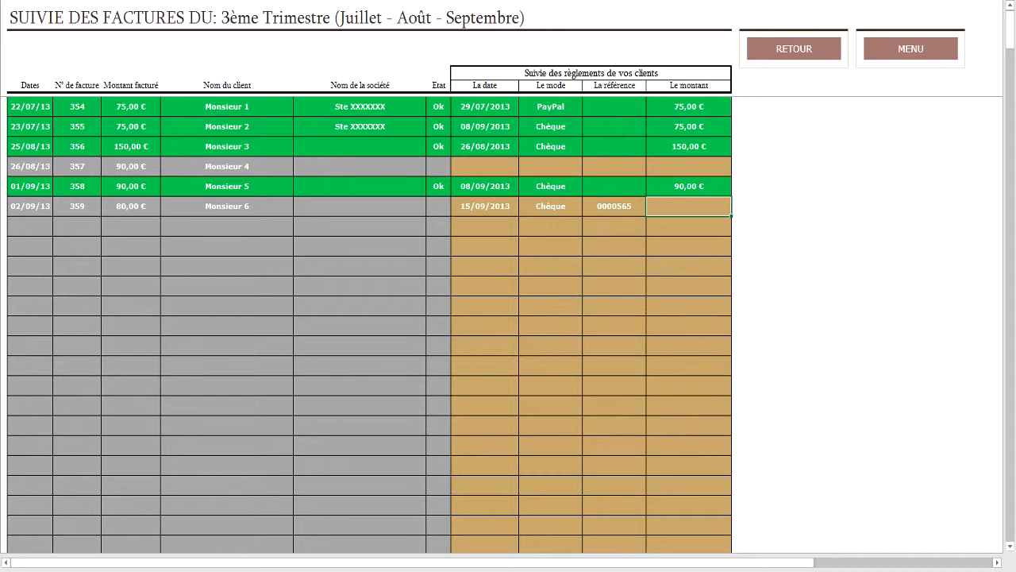
{"action": "type", "text": "80"}
{"action": "key", "text": "Return"}
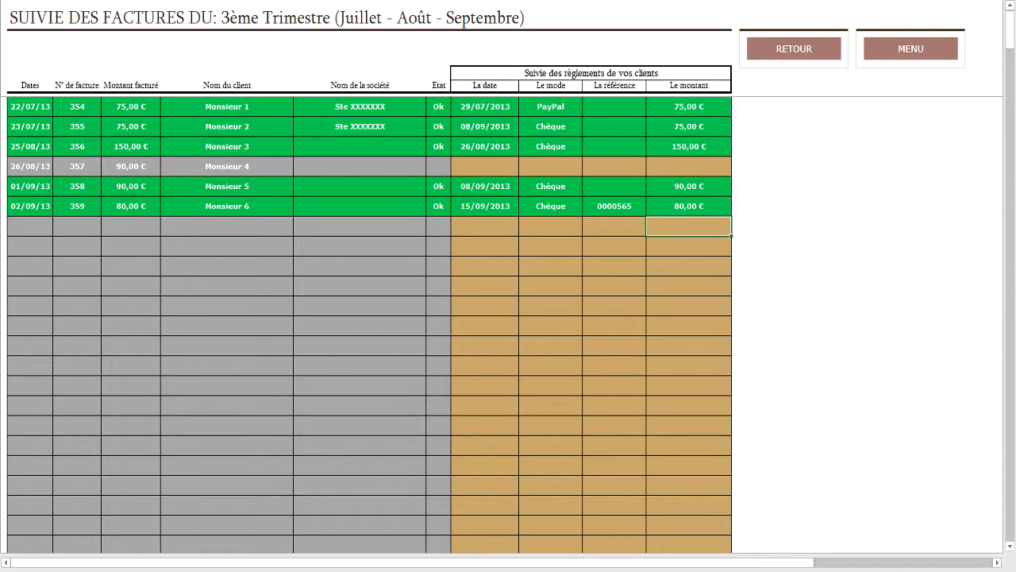
{"action": "left_click", "coordinate": [942, 48]}
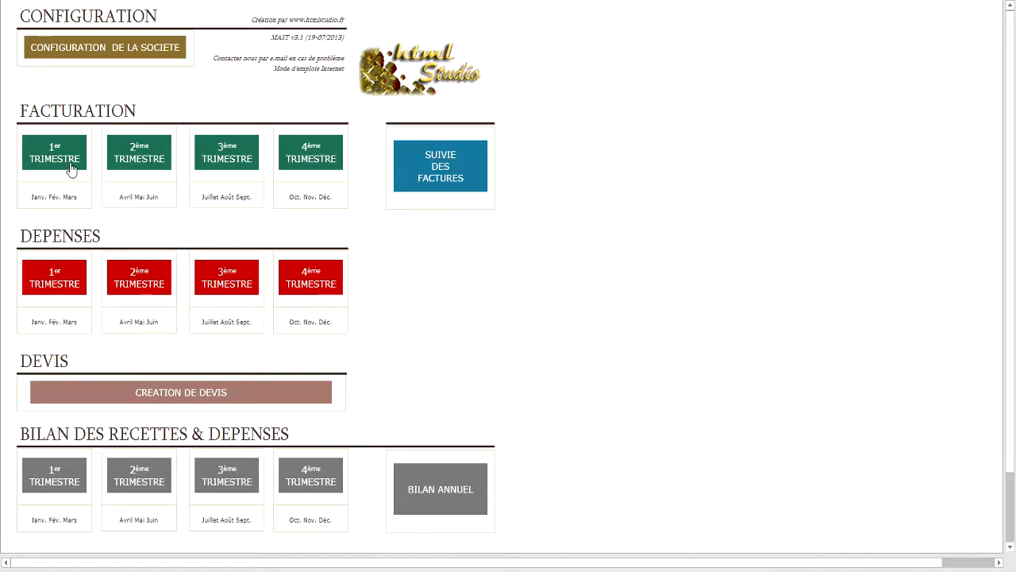
Add a new entry dated 29/07/13 below invoice 359 in the third-quarter invoice list
{"action": "left_click", "coordinate": [221, 151]}
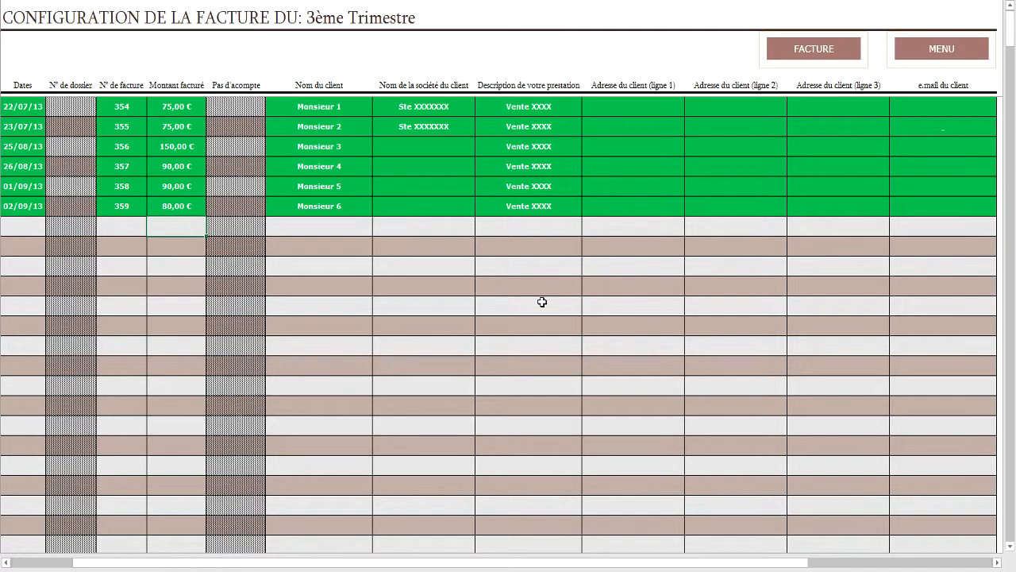
{"action": "left_click", "coordinate": [7, 223]}
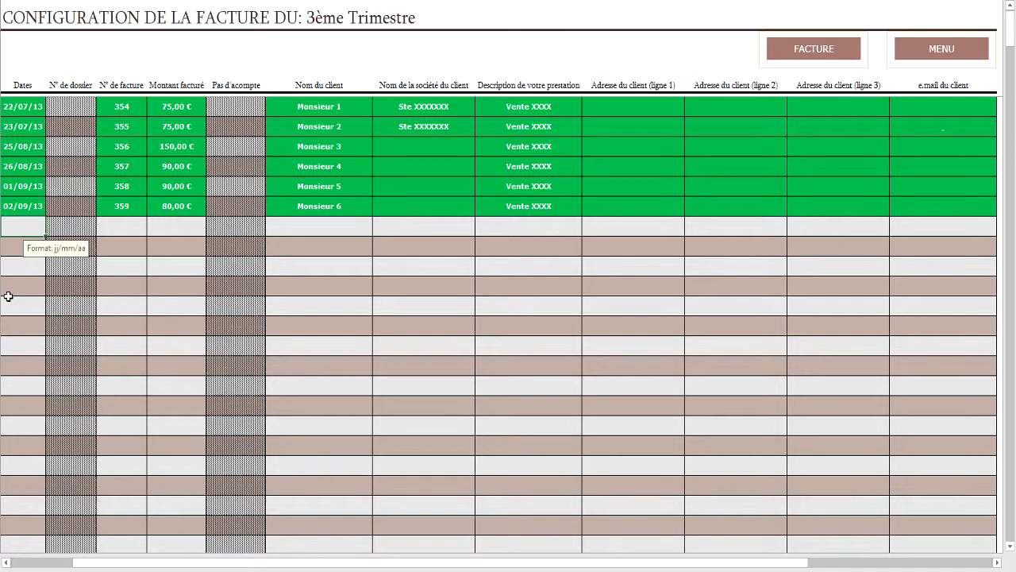
{"action": "type", "text": "29/07/13"}
Try to give the 29/07/13 entry the invoice number 357
{"action": "left_click", "coordinate": [119, 223]}
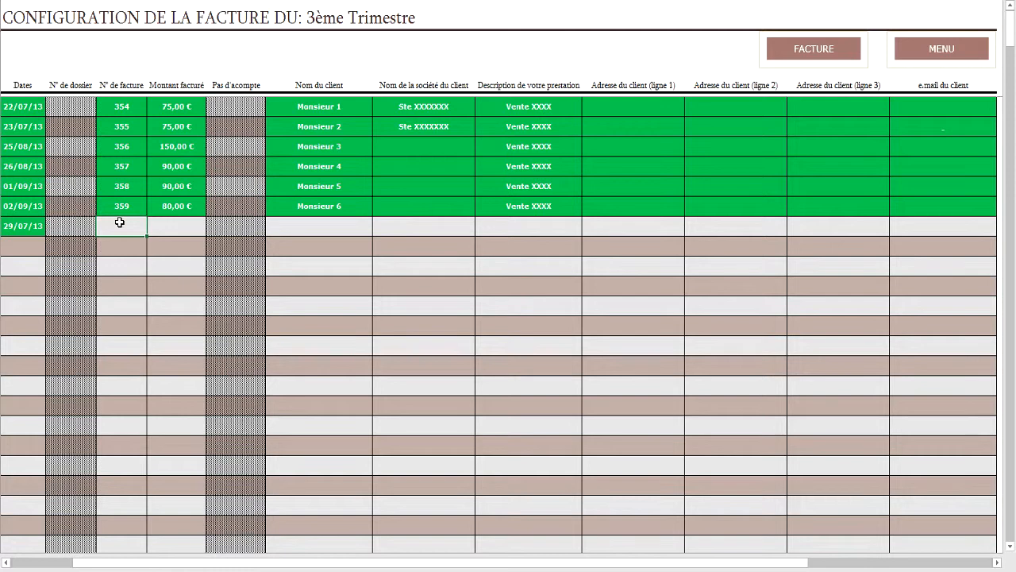
{"action": "type", "text": "357"}
{"action": "key", "text": "Return"}
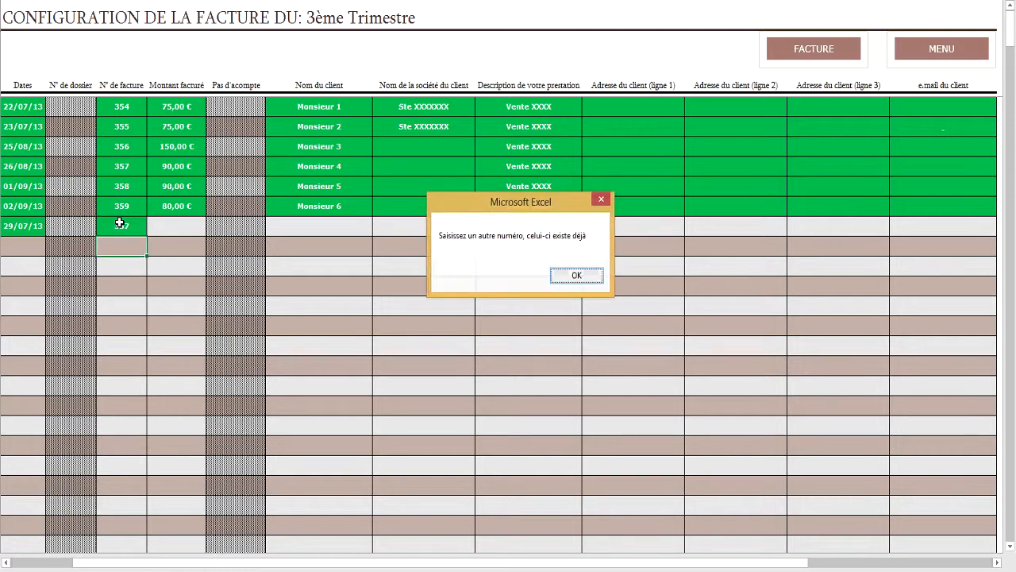
{"action": "left_click", "coordinate": [576, 275]}
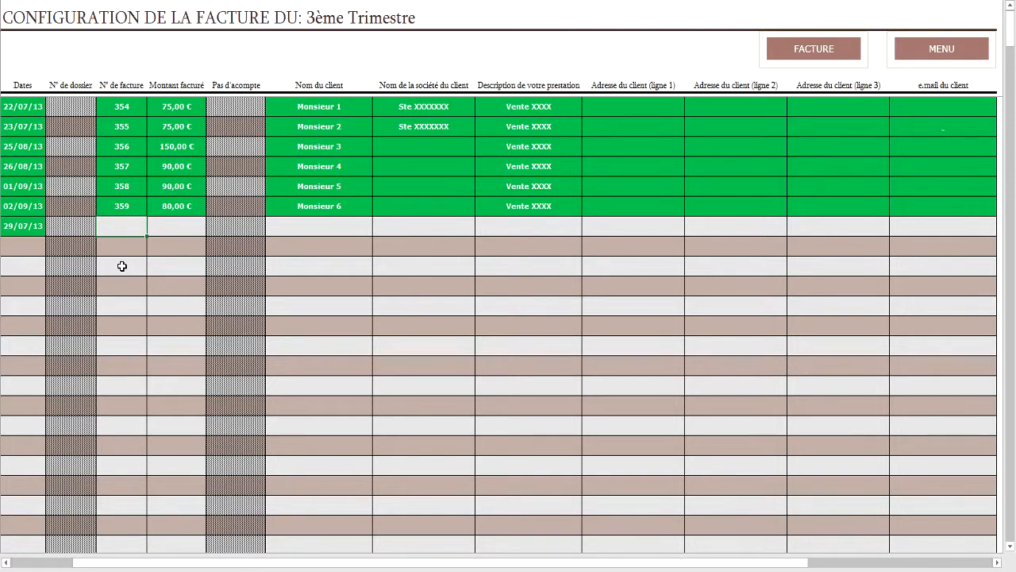
Number the 29/07/13 entry "CLX 357" and set its billed amount to -90 €
{"action": "double_click", "coordinate": [115, 229]}
{"action": "type", "text": "CLX"}
{"action": "type", "text": "357"}
{"action": "key", "text": "Tab"}
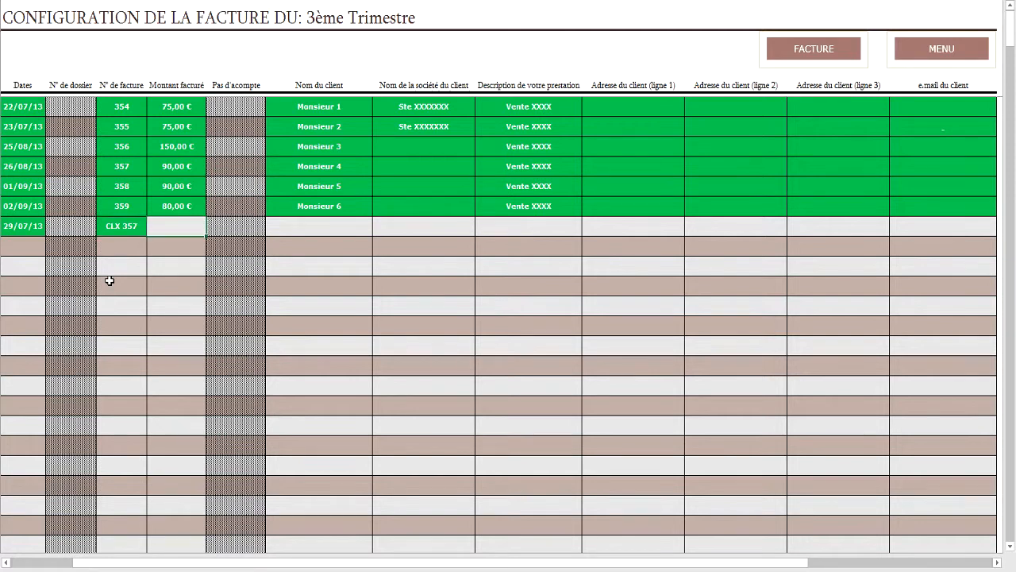
{"action": "type", "text": "- 90"}
{"action": "key", "text": "Tab"}
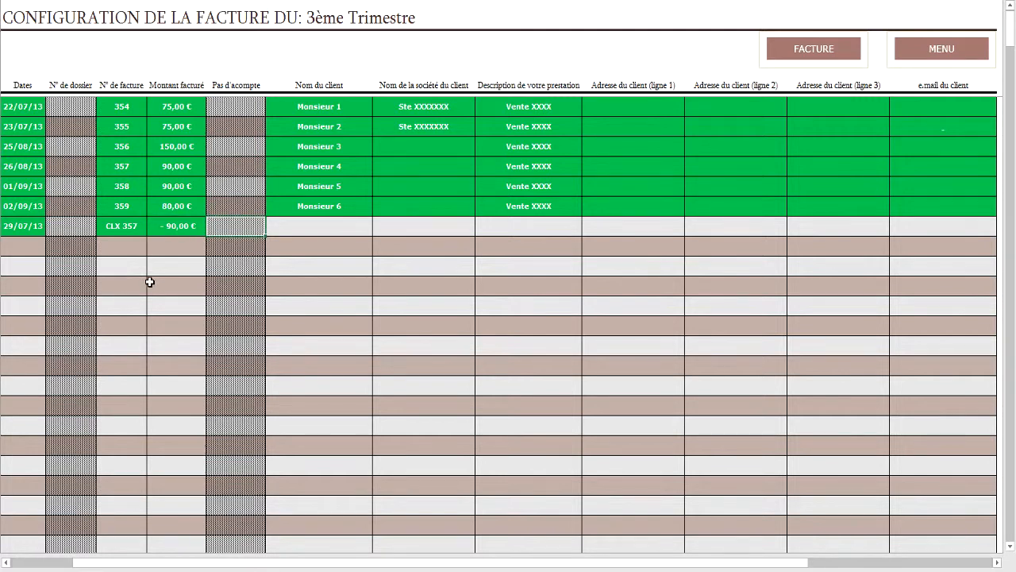
Enter "Monsieur 4" as the client of CLX 357, leaving the company, description, address and e-mail fields blank
{"action": "left_click", "coordinate": [288, 234]}
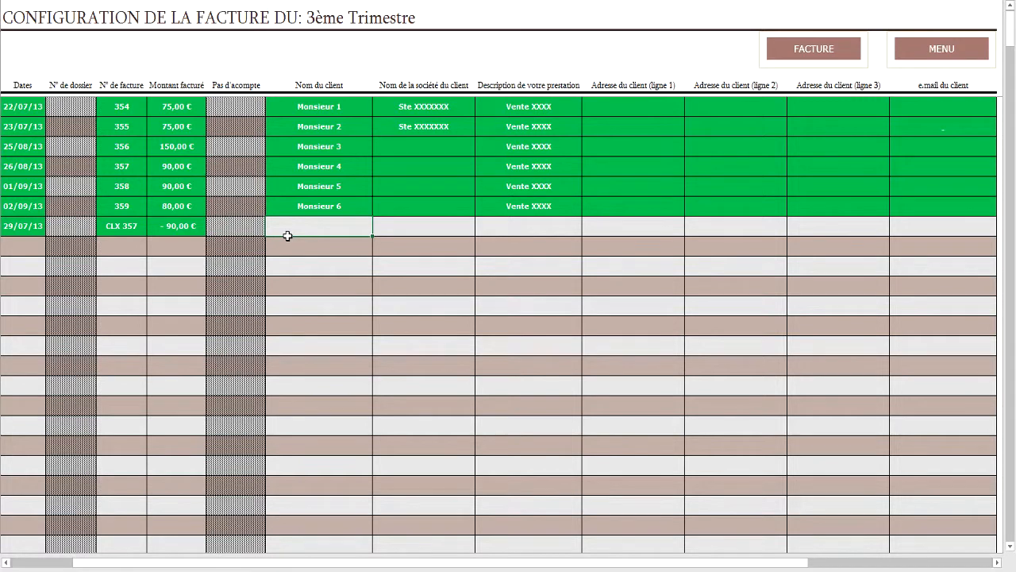
{"action": "type", "text": "Monsieur 4"}
{"action": "key", "text": "Tab"}
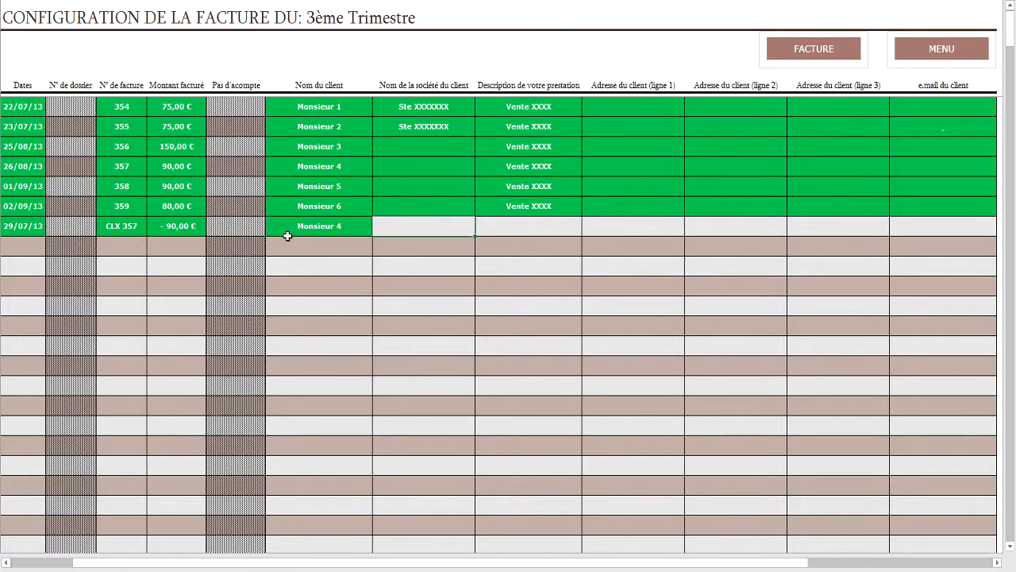
{"action": "key", "text": "Tab"}
{"action": "key", "text": "Tab"}
{"action": "key", "text": "Tab"}
{"action": "key", "text": "Tab"}
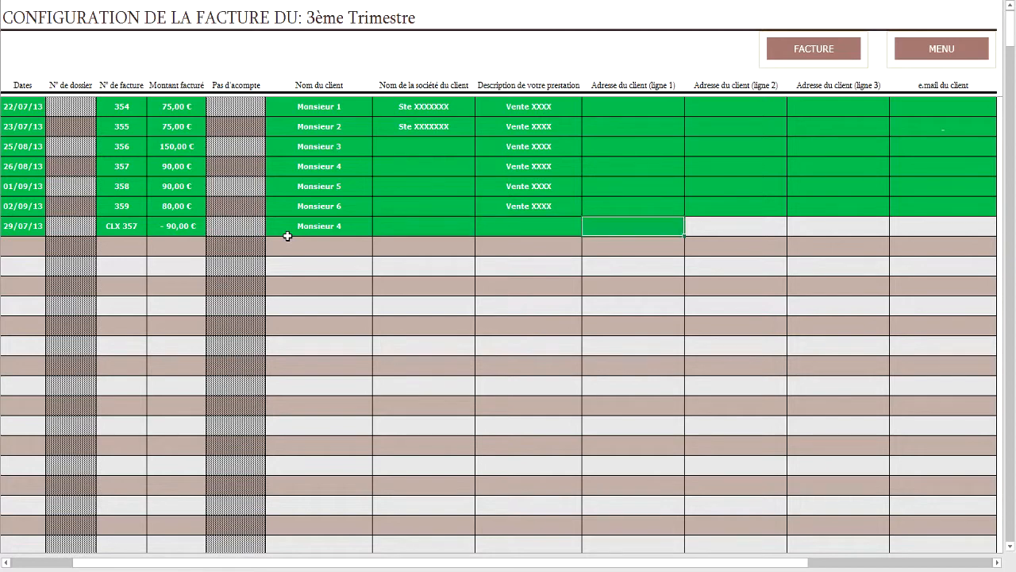
{"action": "key", "text": "Tab"}
{"action": "key", "text": "Tab"}
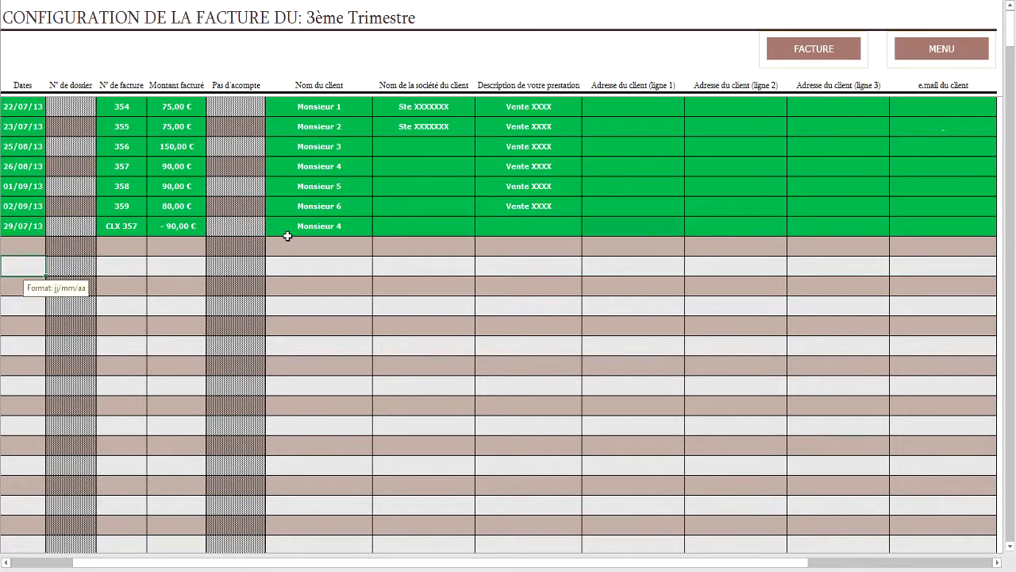
Open invoice CLX 357 and choose the "Remboursement / Avoir / Annulation // facture numéro: XXXXXX" service for its first line
{"action": "left_click", "coordinate": [845, 51]}
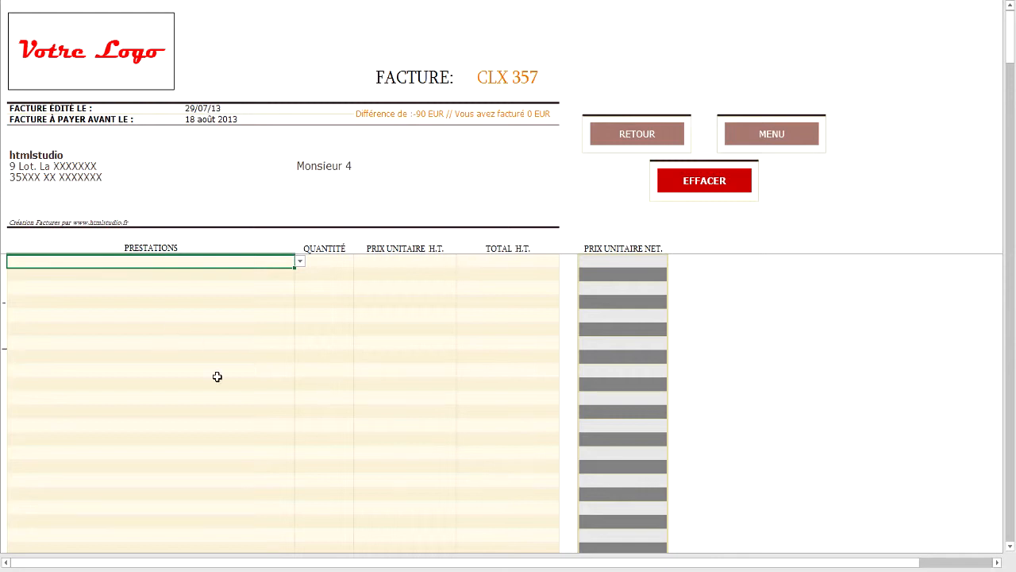
{"action": "left_click", "coordinate": [300, 261]}
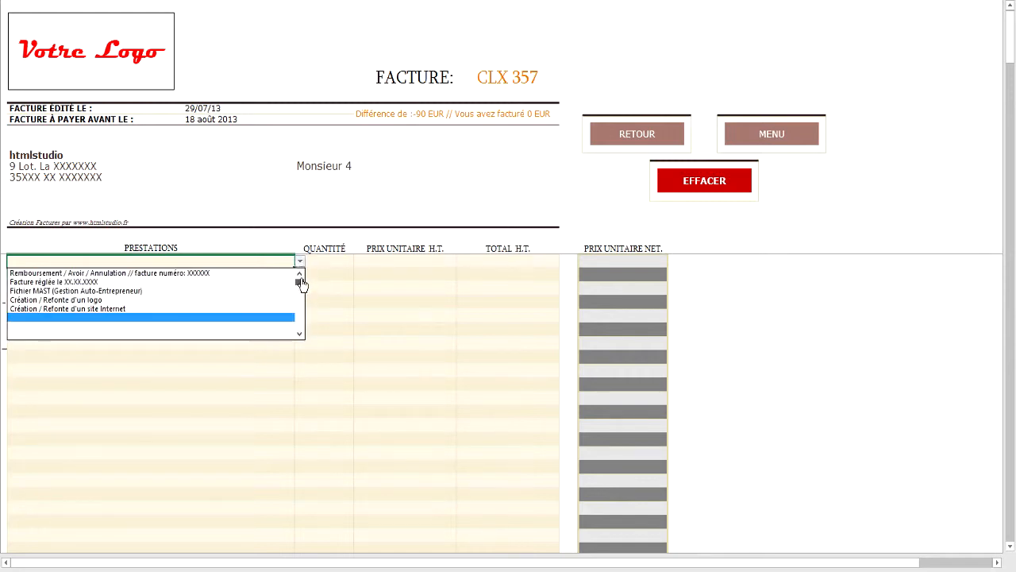
{"action": "key", "text": "Up"}
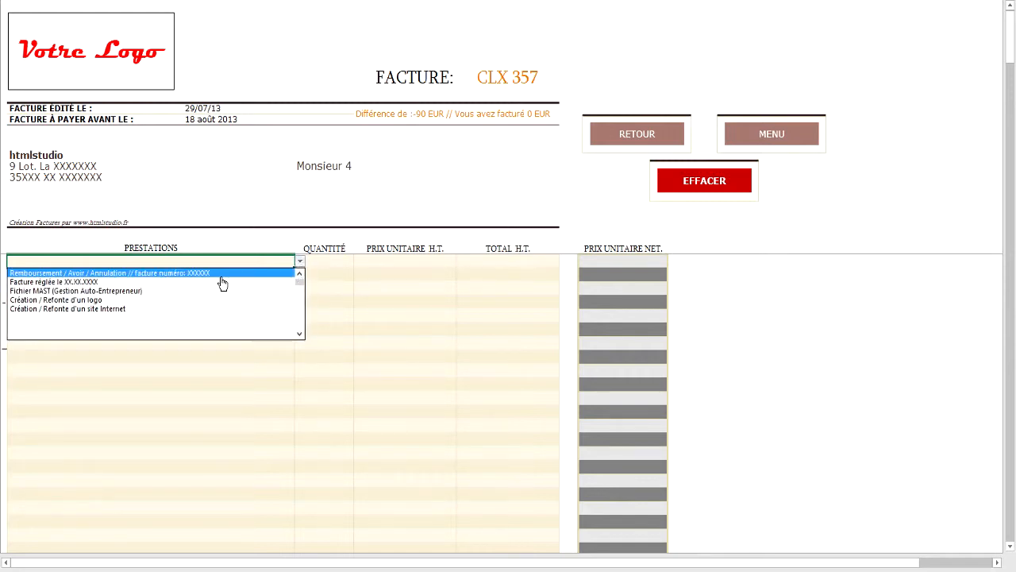
{"action": "key", "text": "Return"}
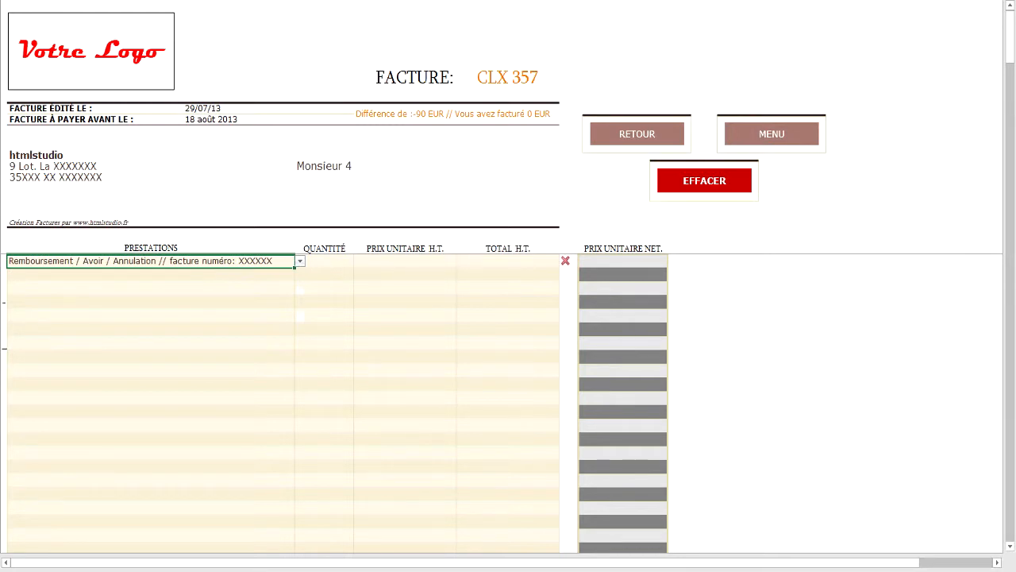
Edit the first service line's wording to "Annulation facture numéro: 357"
{"action": "key", "text": "Delete"}
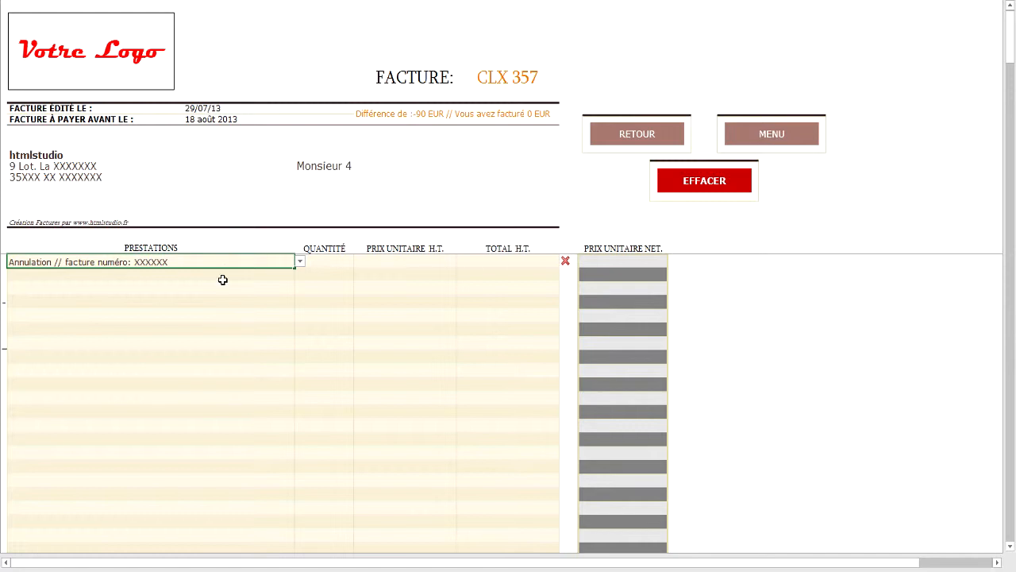
{"action": "key", "text": "Delete"}
{"action": "key", "text": "Delete"}
{"action": "key", "text": "Delete"}
{"action": "key", "text": "BackSpace"}
{"action": "key", "text": "BackSpace"}
{"action": "key", "text": "BackSpace"}
{"action": "key", "text": "BackSpace"}
{"action": "key", "text": "BackSpace"}
{"action": "key", "text": "BackSpace"}
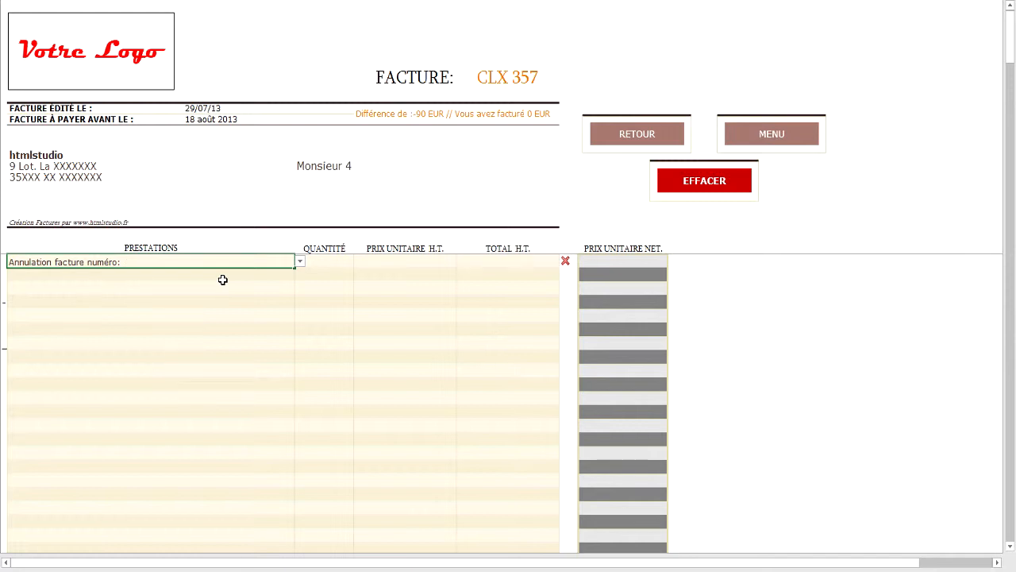
{"action": "type", "text": "357"}
{"action": "key", "text": "Return"}
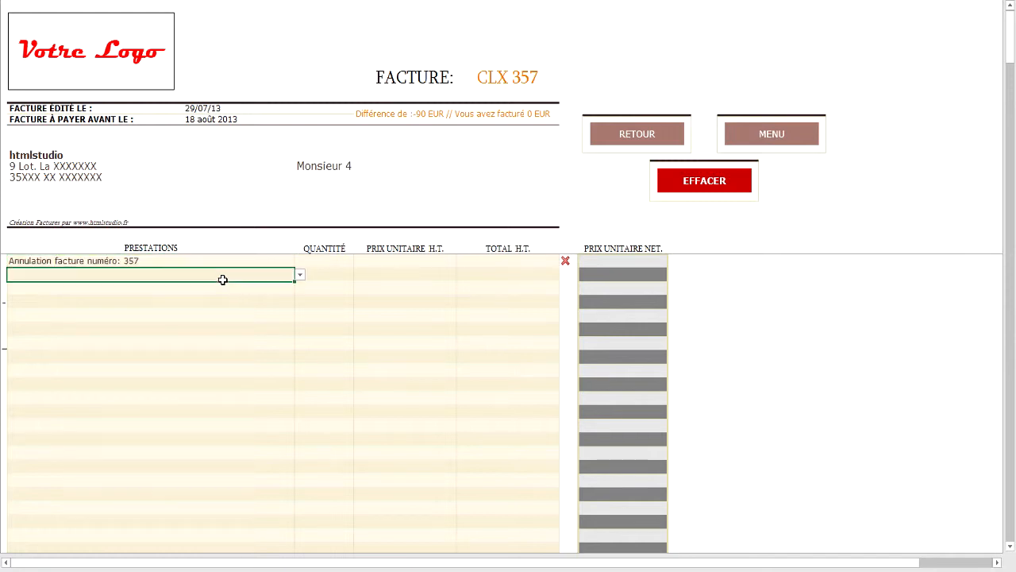
Set the quantity to 1 and the unit price before tax to -90 € on the first line of CLX 357
{"action": "key", "text": "Right"}
{"action": "key", "text": "Up"}
{"action": "type", "text": "1"}
{"action": "key", "text": "Tab"}
{"action": "type", "text": "-90"}
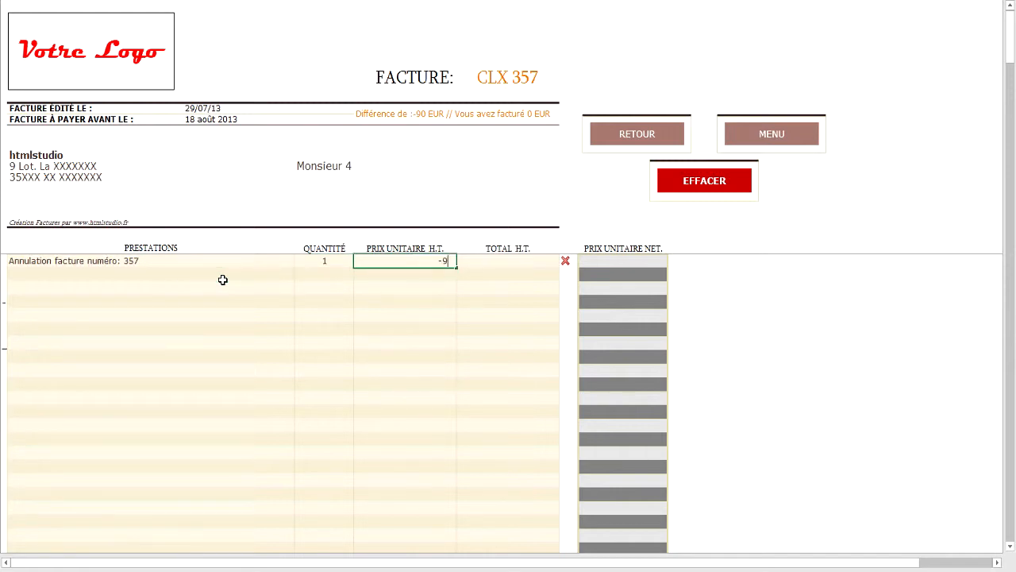
{"action": "key", "text": "Return"}
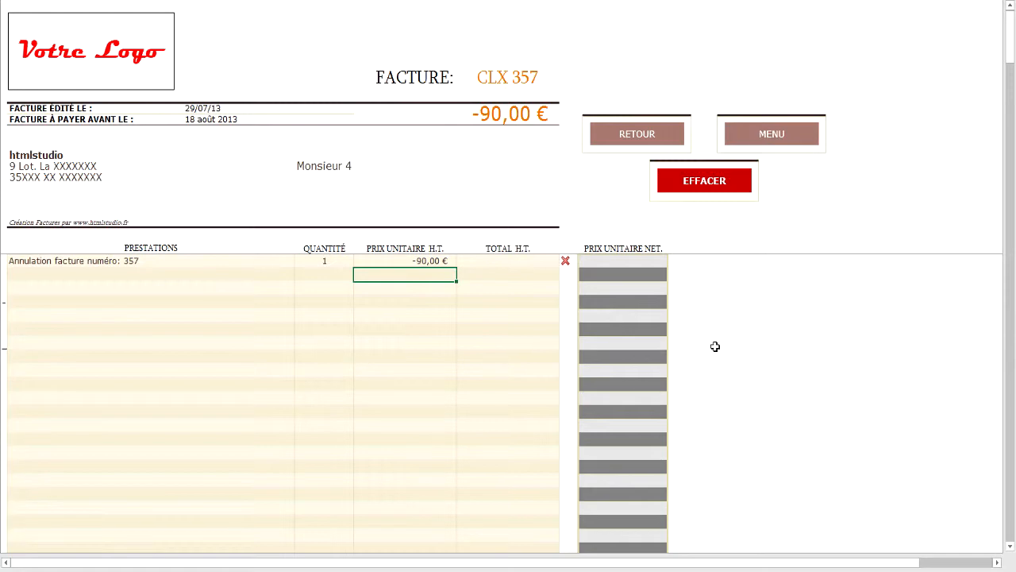
Return to the main menu, clearing the invoice sheet on exit, and open the third-quarter payment tracking
{"action": "left_click", "coordinate": [798, 136]}
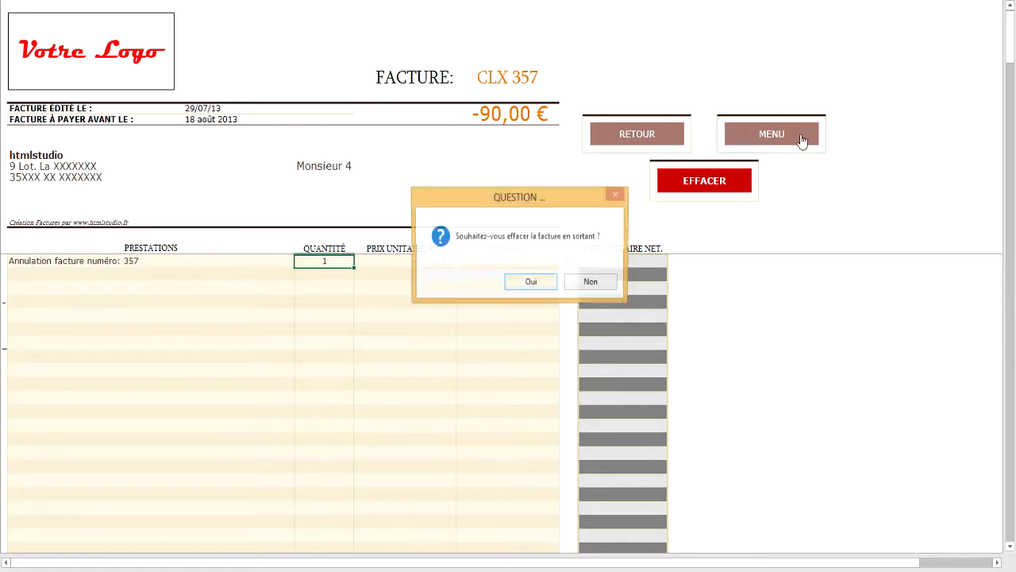
{"action": "left_click", "coordinate": [553, 289]}
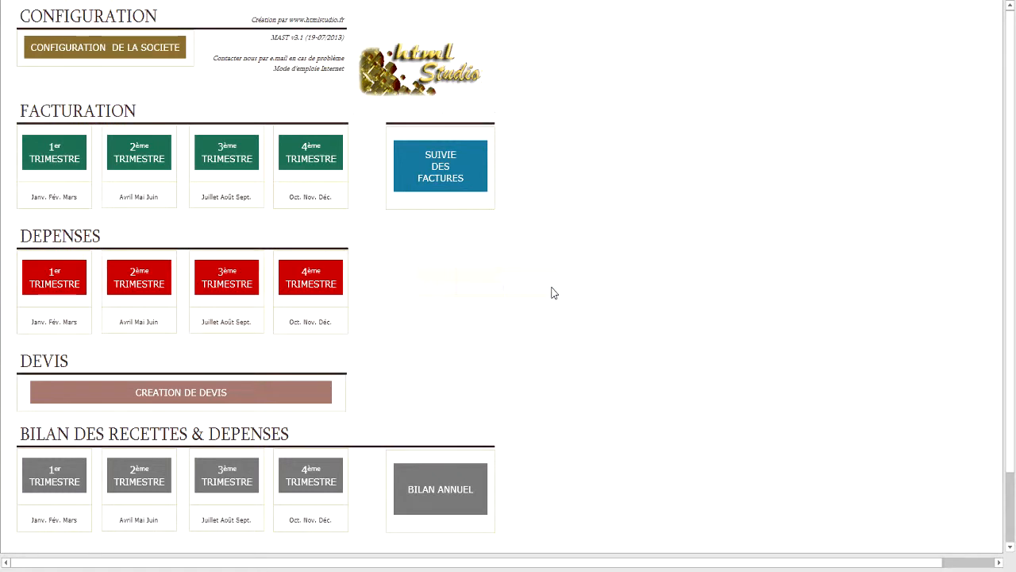
{"action": "left_click", "coordinate": [448, 169]}
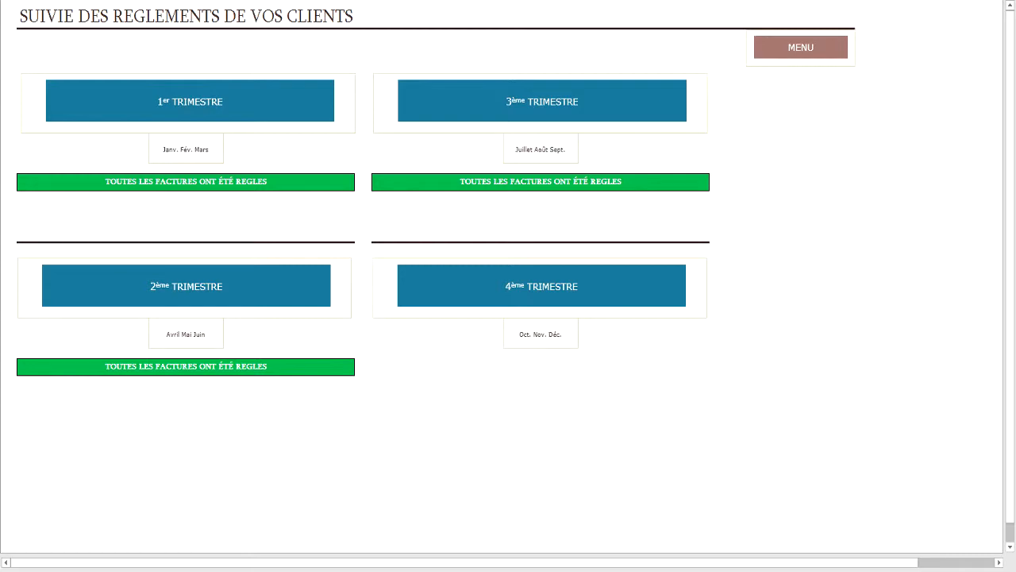
{"action": "left_click", "coordinate": [658, 98]}
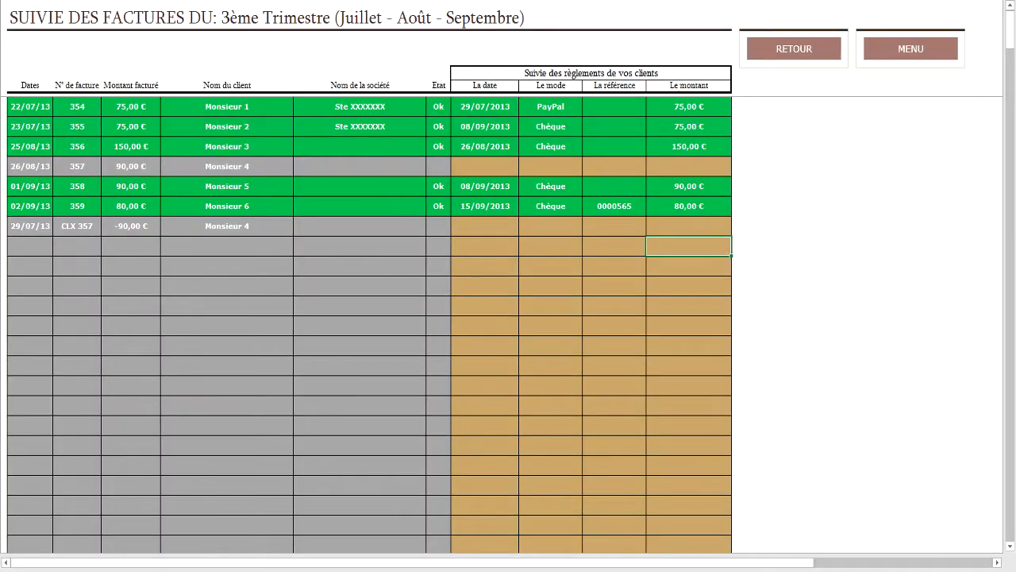
Clear the payment date, mode, reference and amount of invoice 356 and go back to the quarterly settlement overview
{"action": "left_click_drag", "start_coordinate": [495, 148], "coordinate": [651, 145]}
{"action": "key", "text": "Delete"}
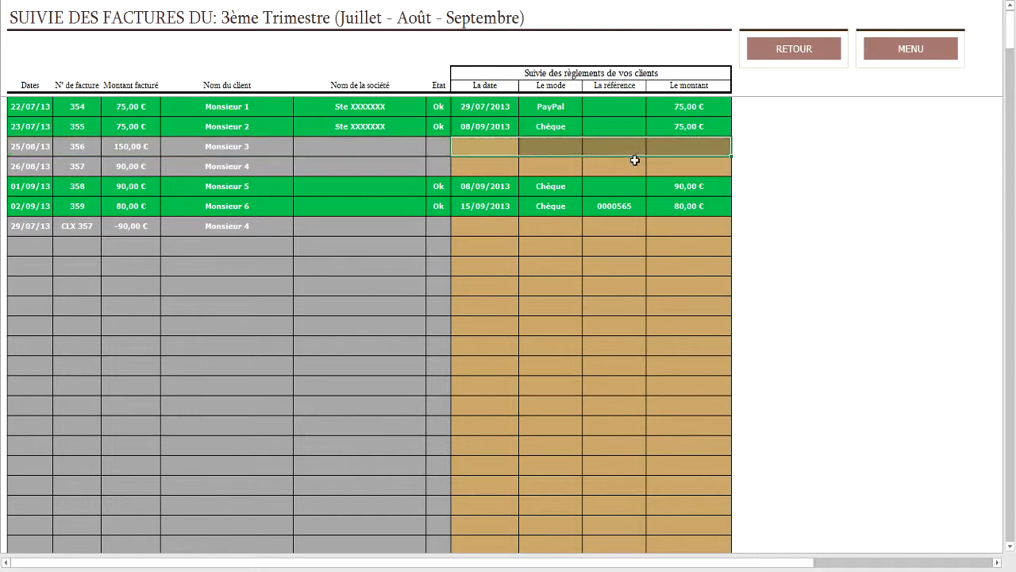
{"action": "left_click", "coordinate": [486, 233]}
{"action": "left_click", "coordinate": [820, 58]}
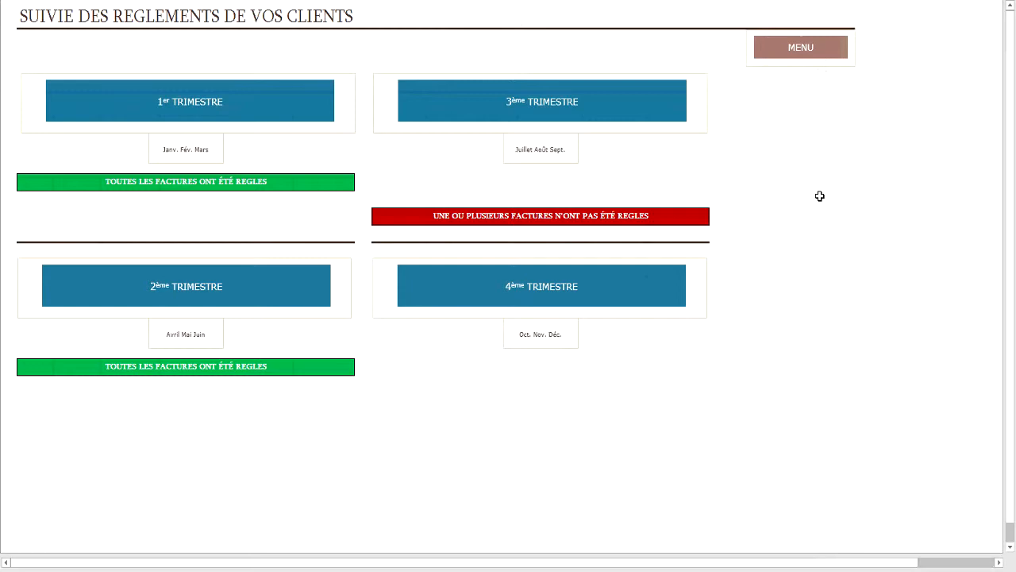
In the third-quarter tracking, set the payment mode of both CLX 357 and invoice 357 to "Annulation facture"
{"action": "left_click", "coordinate": [656, 117]}
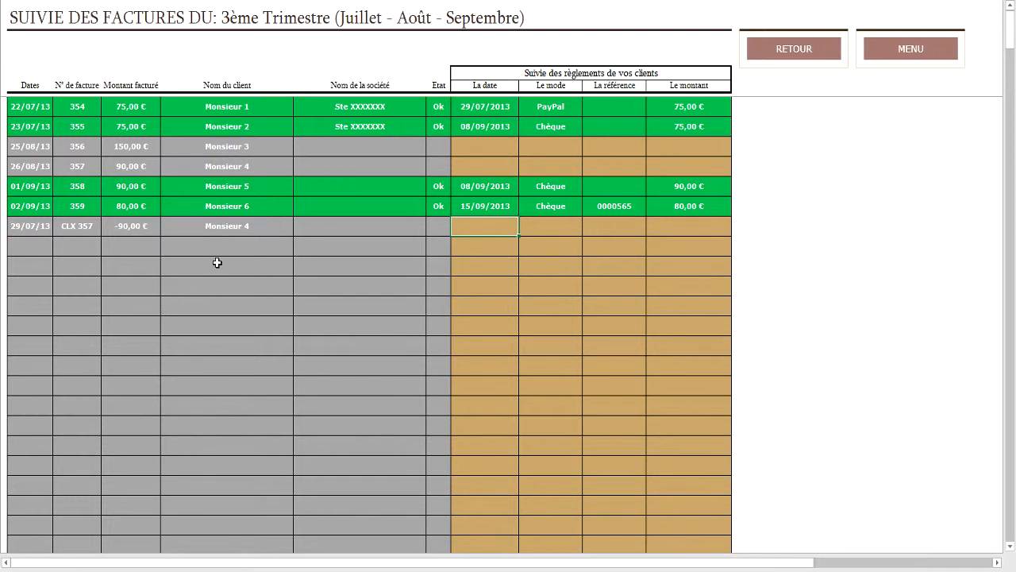
{"action": "left_click", "coordinate": [549, 230]}
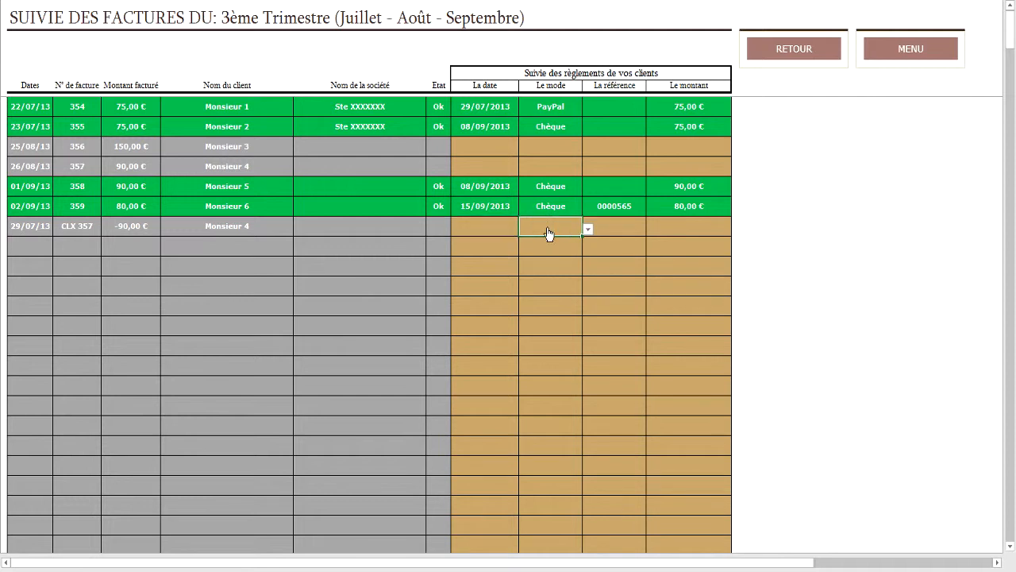
{"action": "left_click", "coordinate": [587, 229]}
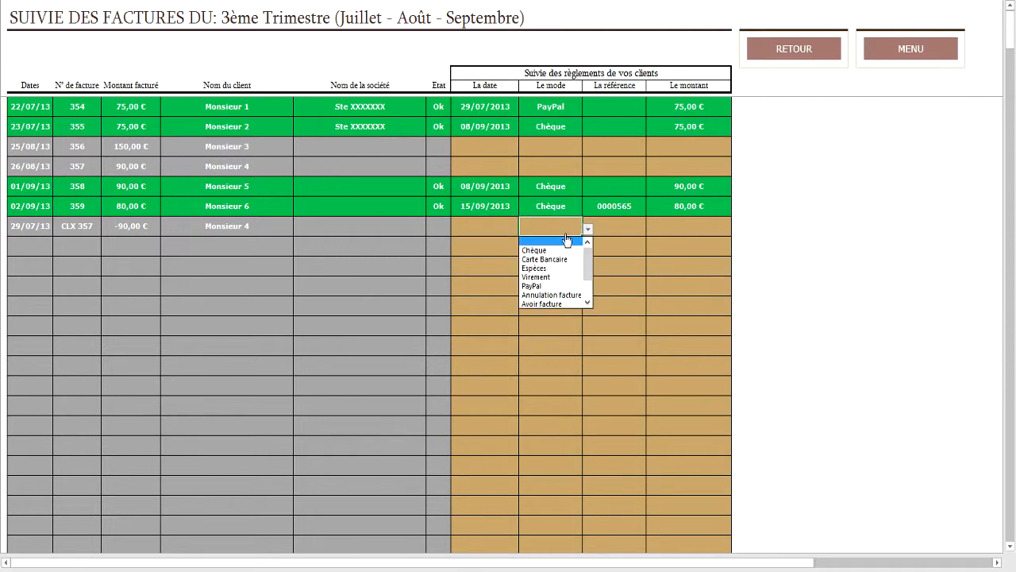
{"action": "left_click", "coordinate": [570, 296]}
{"action": "left_click", "coordinate": [559, 165]}
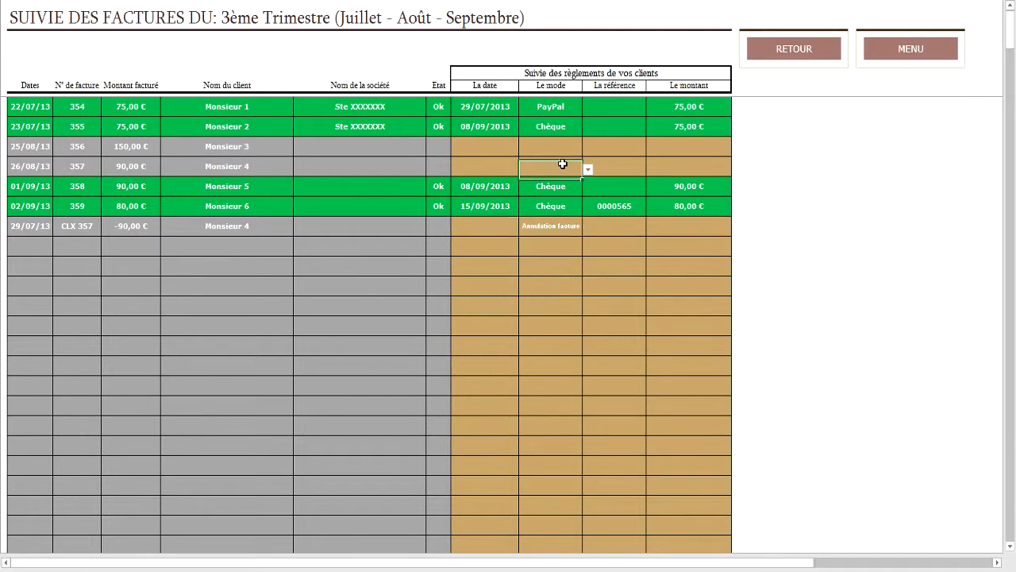
{"action": "left_click", "coordinate": [587, 169]}
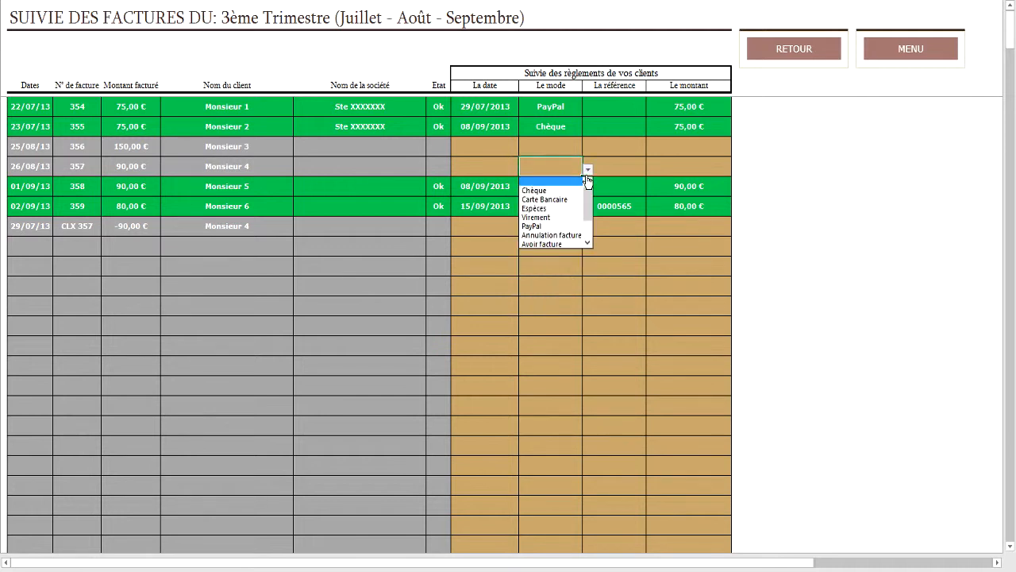
{"action": "left_click", "coordinate": [563, 235]}
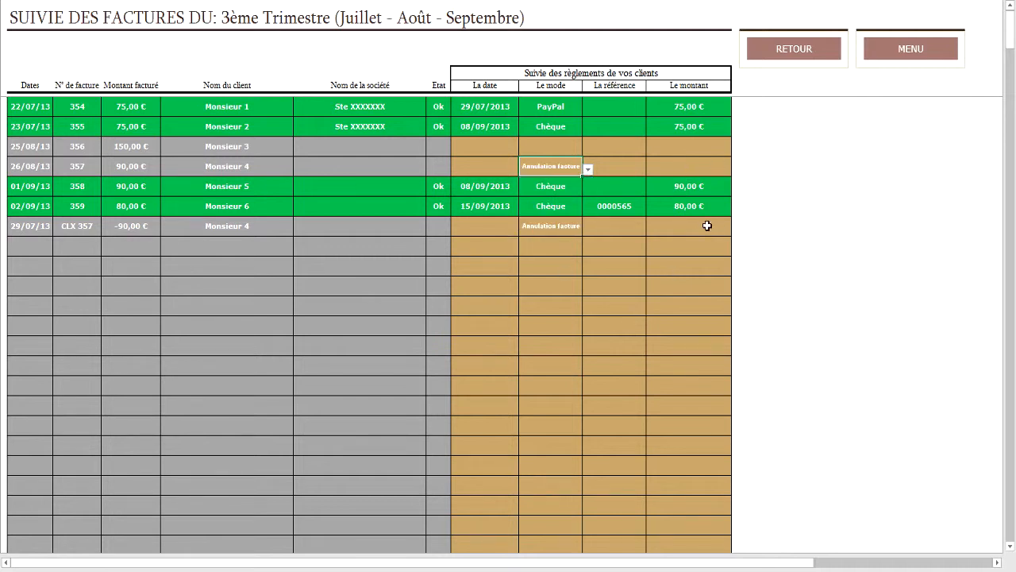
Enter 29/07/13 as the settlement date of CLX 357
{"action": "left_click", "coordinate": [496, 224]}
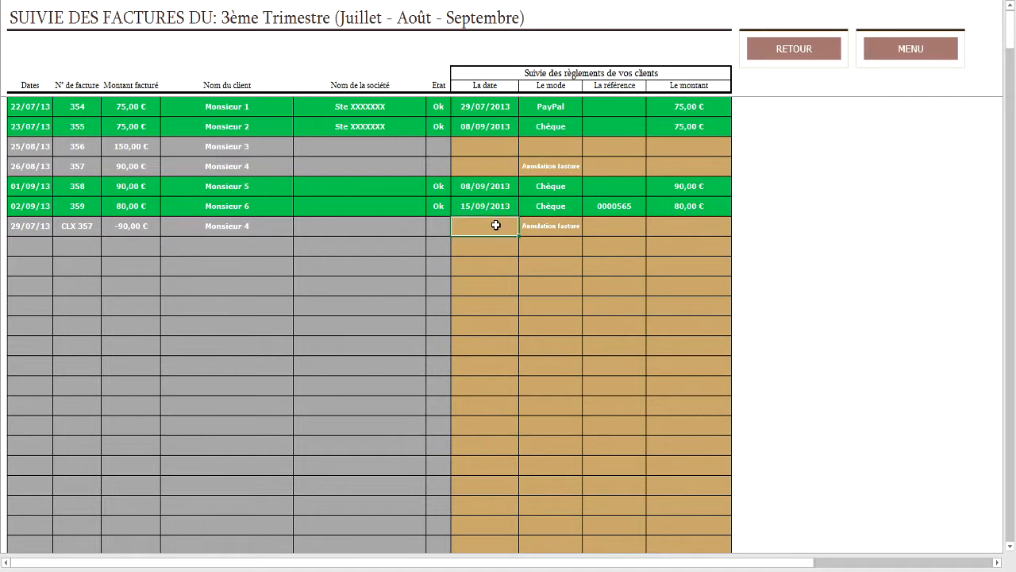
{"action": "type", "text": "29/07/13"}
{"action": "key", "text": "Return"}
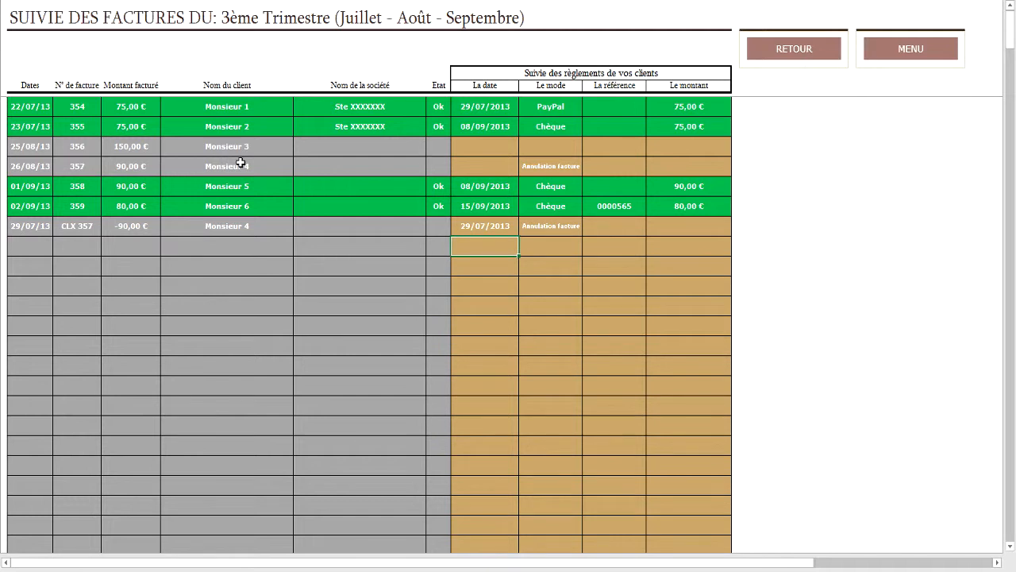
Record invoice 356's payment as 09/09/2013, "Chèque", 150 €, and go back to the quarterly settlement overview
{"action": "left_click", "coordinate": [511, 146]}
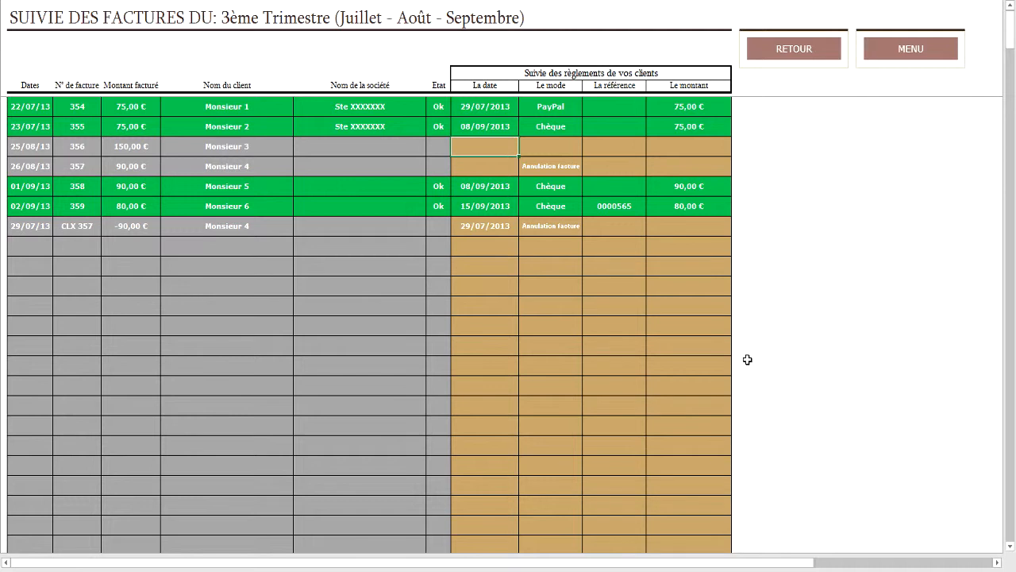
{"action": "type", "text": "09/09"}
{"action": "key", "text": "Tab"}
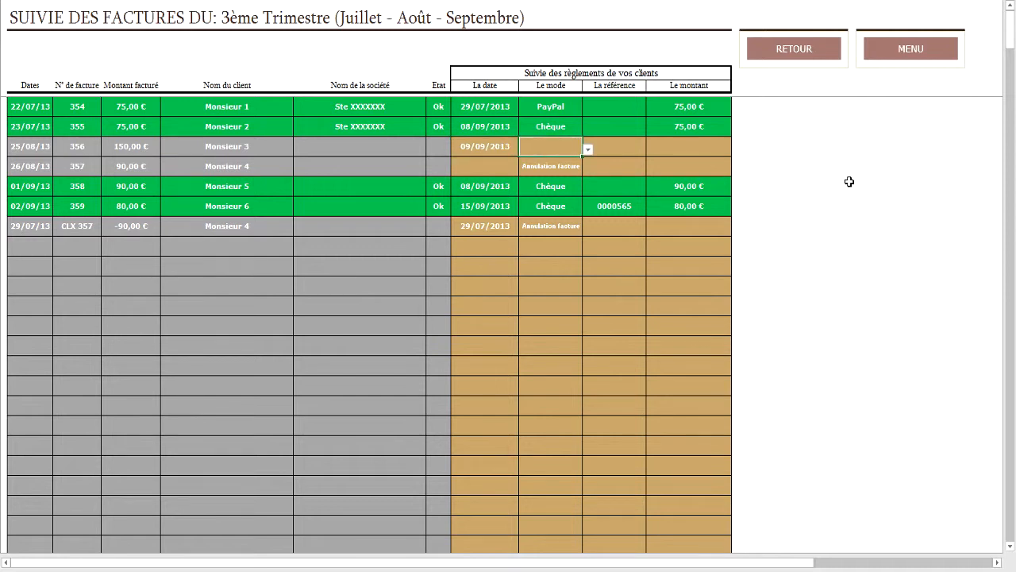
{"action": "left_click", "coordinate": [588, 150]}
{"action": "left_click", "coordinate": [565, 173]}
{"action": "left_click", "coordinate": [671, 152]}
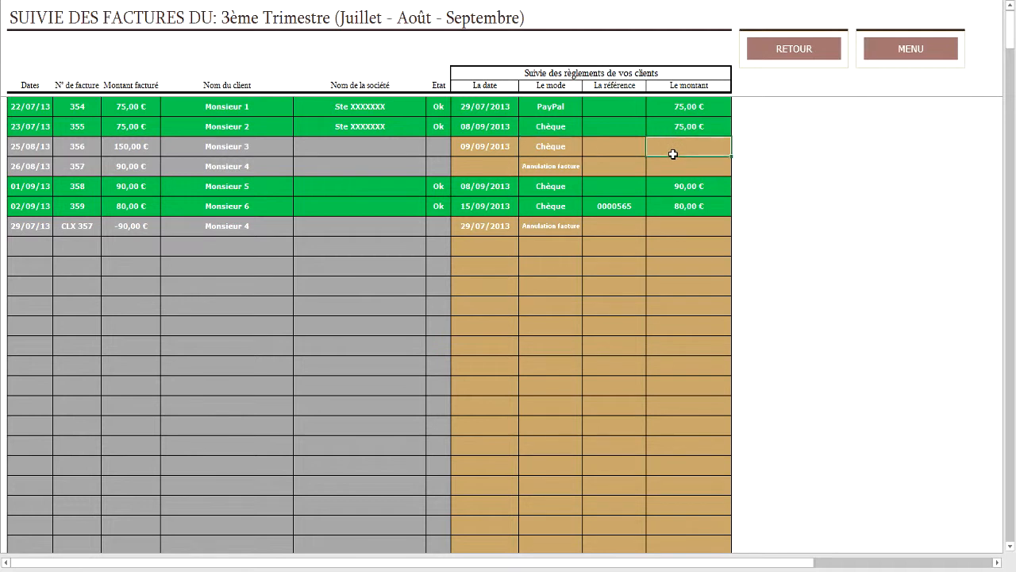
{"action": "type", "text": "150"}
{"action": "key", "text": "Return"}
{"action": "left_click", "coordinate": [828, 51]}
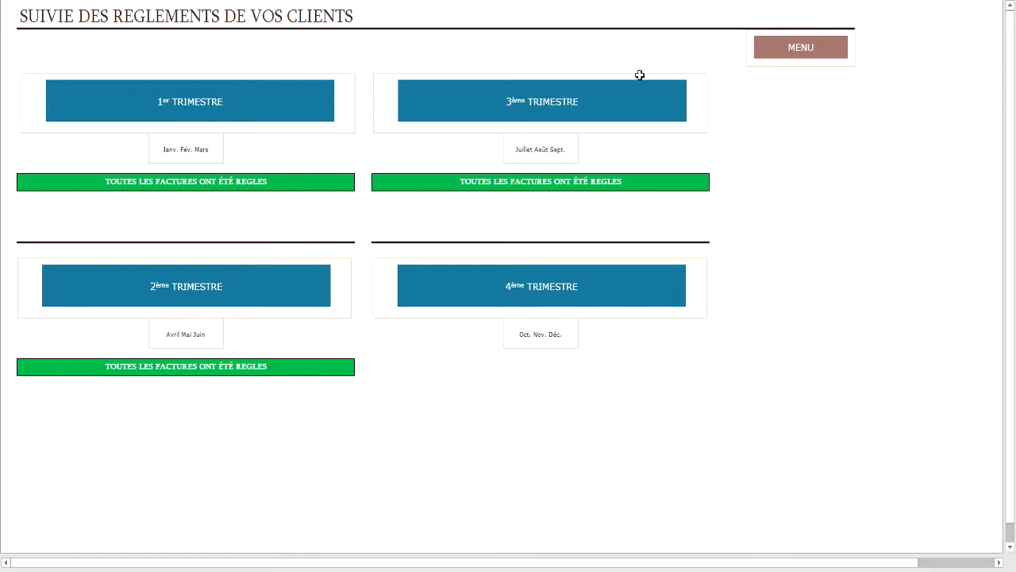
Change the paid amount of third-quarter invoice 356 to 150,01 € and check the quarterly settlement overview
{"action": "left_click", "coordinate": [638, 106]}
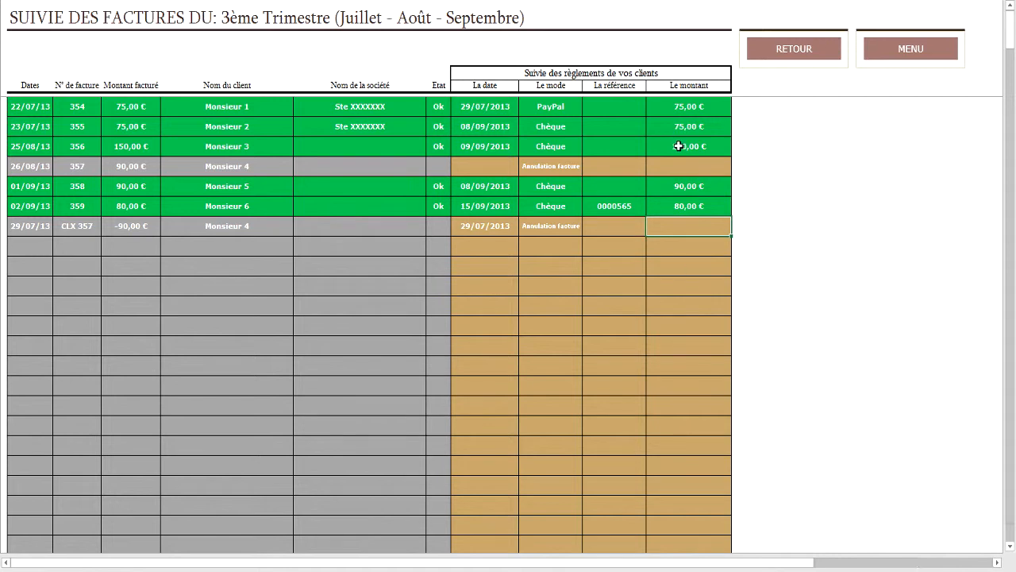
{"action": "left_click", "coordinate": [678, 146]}
{"action": "double_click", "coordinate": [665, 146]}
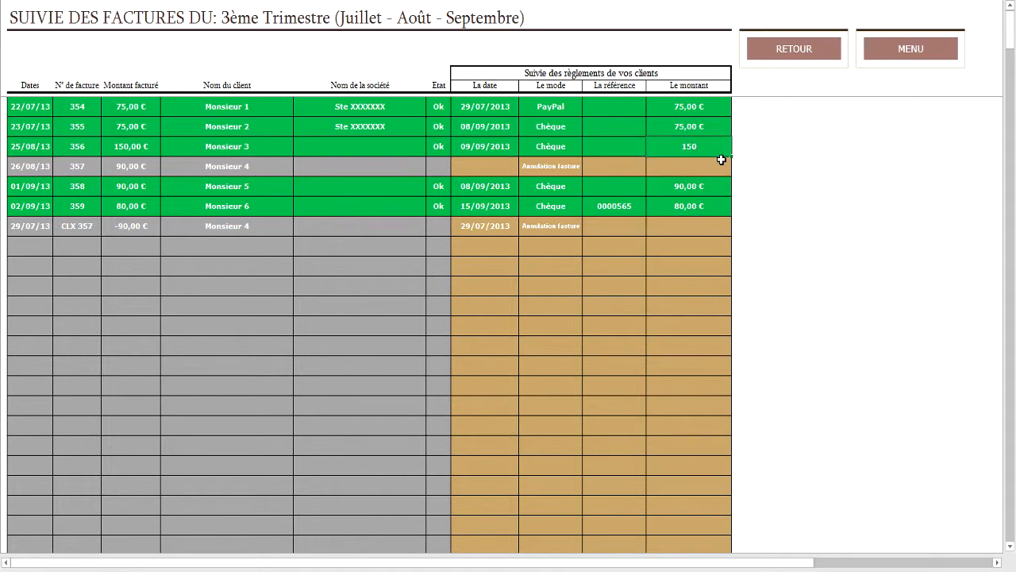
{"action": "type", "text": ",01"}
{"action": "key", "text": "Return"}
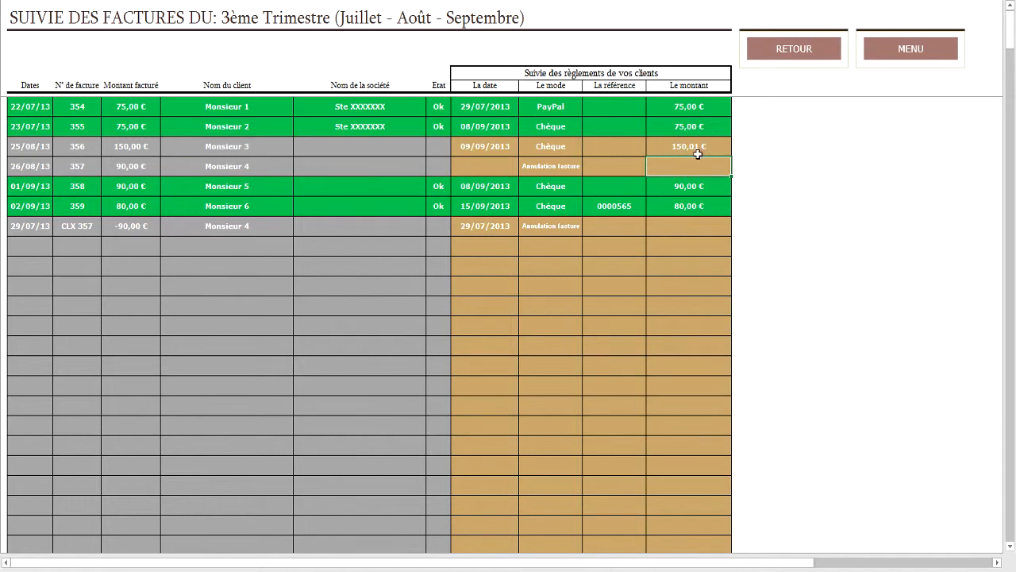
{"action": "left_click", "coordinate": [796, 53]}
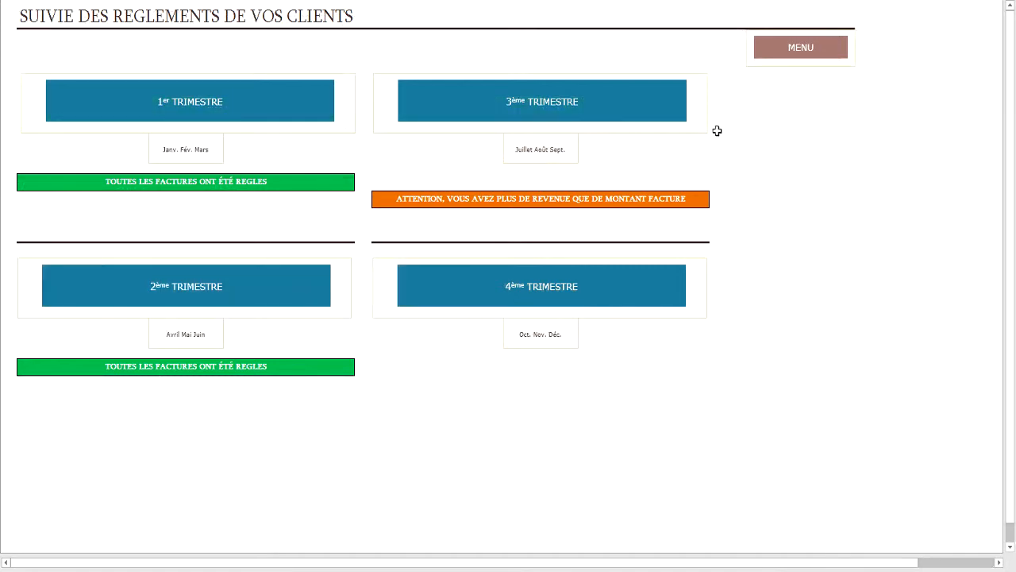
Set the paid amount of third-quarter invoice 356 to 150 € and return to the quarterly settlement overview
{"action": "left_click", "coordinate": [656, 116]}
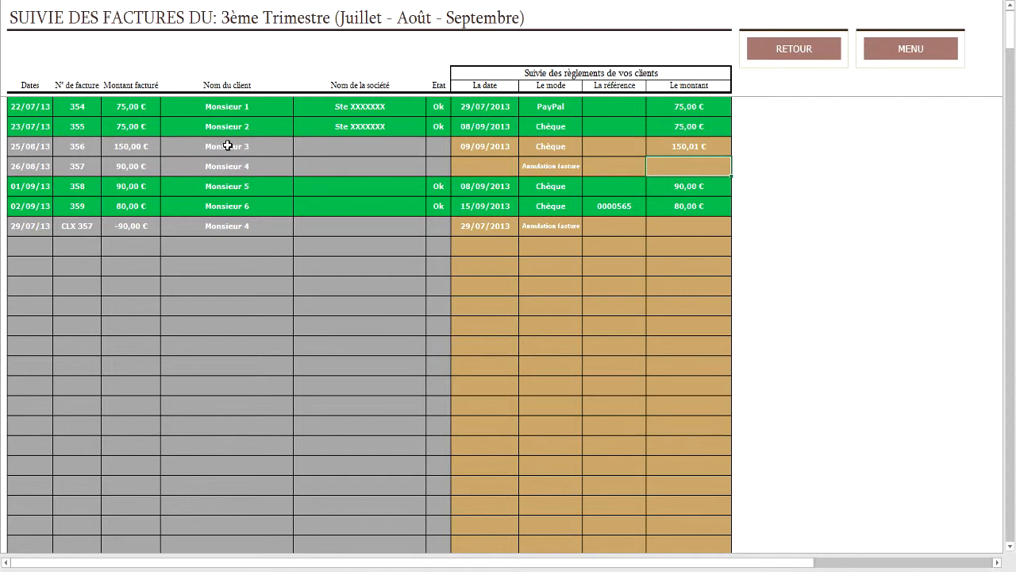
{"action": "left_click", "coordinate": [668, 150]}
{"action": "type", "text": "150"}
{"action": "key", "text": "Return"}
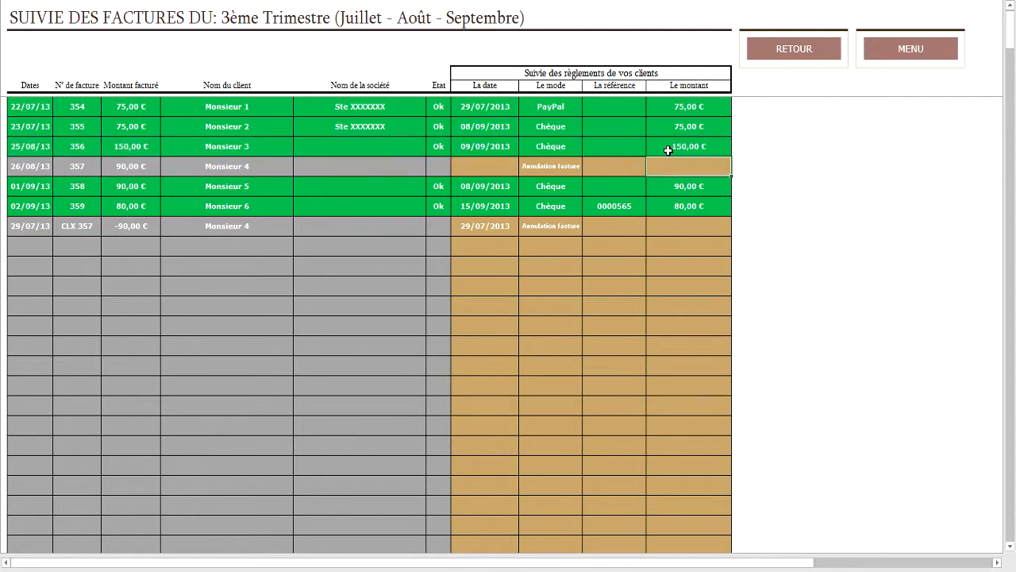
{"action": "left_click", "coordinate": [763, 57]}
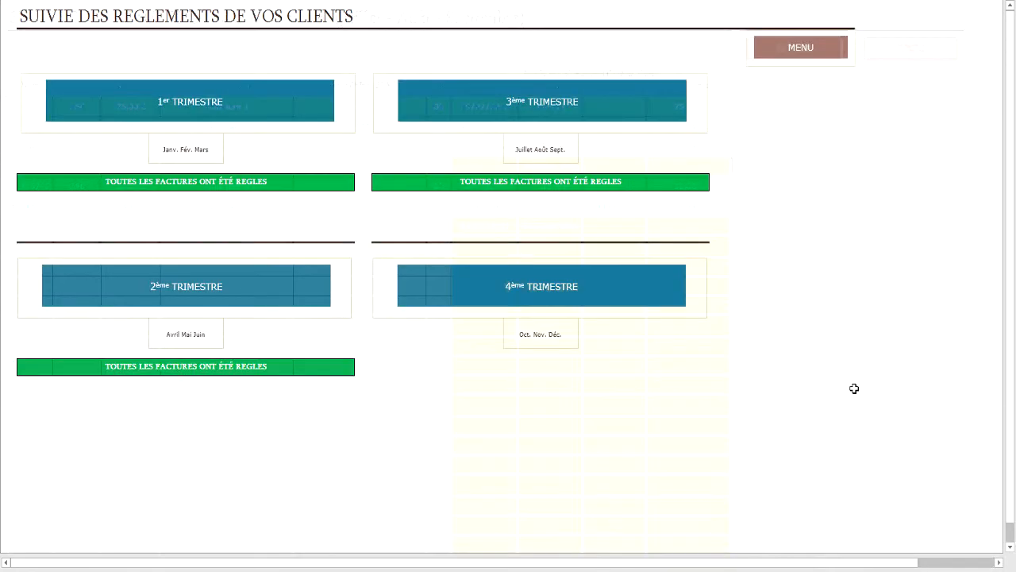